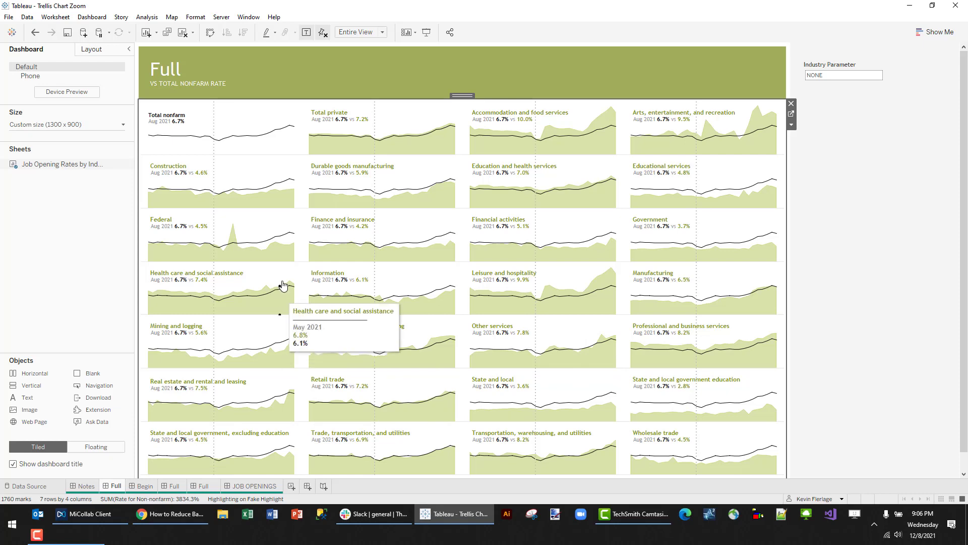
# Step: Demonstrate the finished Full dashboard by zooming into the Federal chart and returning to the complete trellis
pyautogui.moveTo(276, 258)
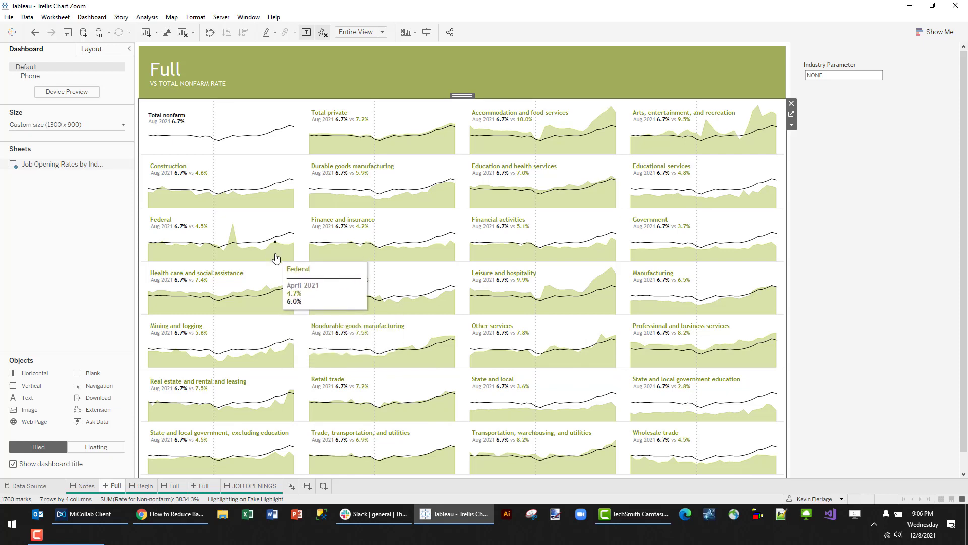
pyautogui.click(276, 257)
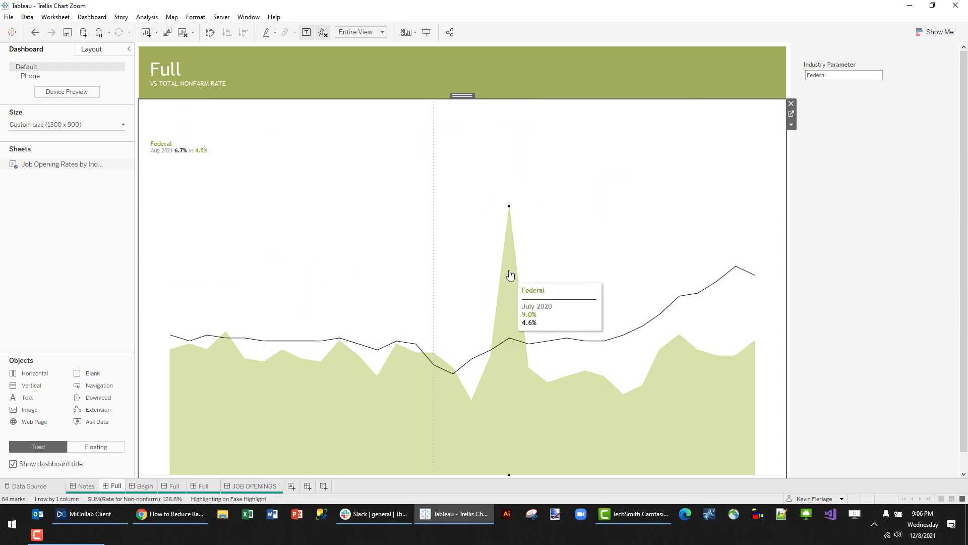
pyautogui.click(564, 178)
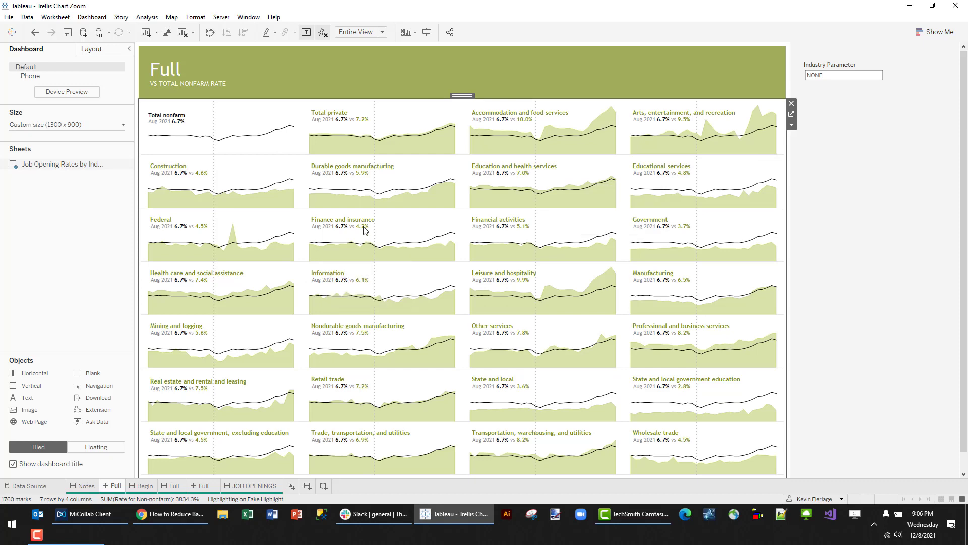
# Step: Open the Begin dashboard and review the Industry Parameter's name, data type, current value and allowable values
pyautogui.click(144, 486)
pyautogui.moveTo(507, 284)
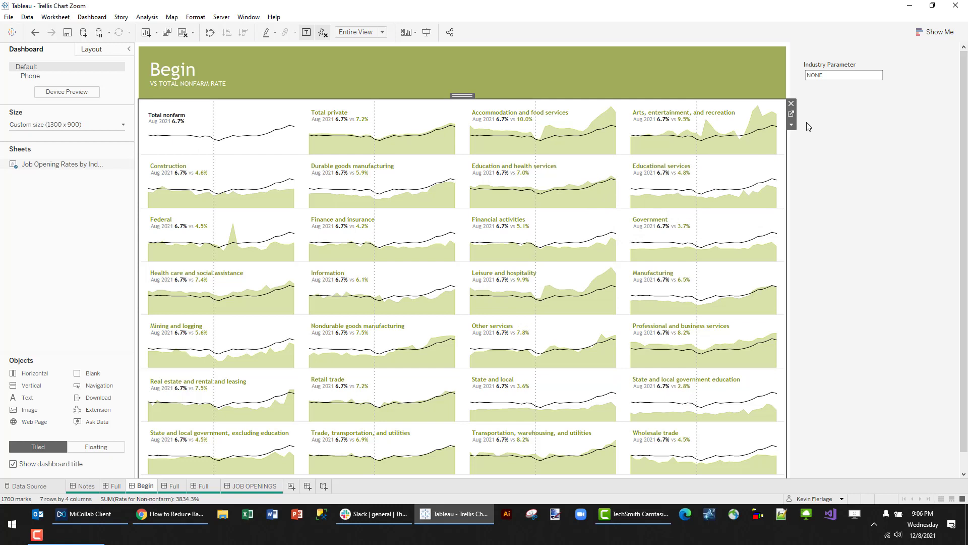
pyautogui.moveTo(594, 156)
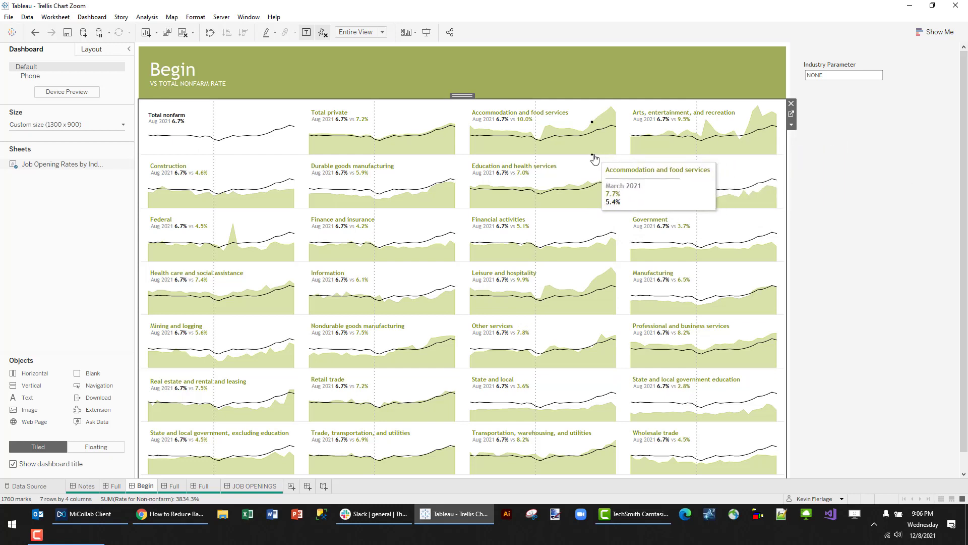
pyautogui.moveTo(543, 208)
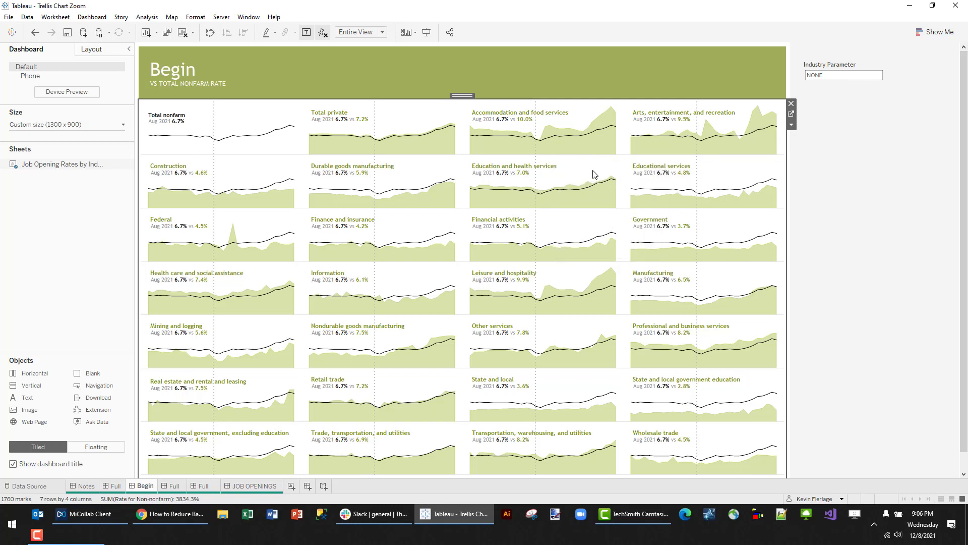
pyautogui.click(858, 66)
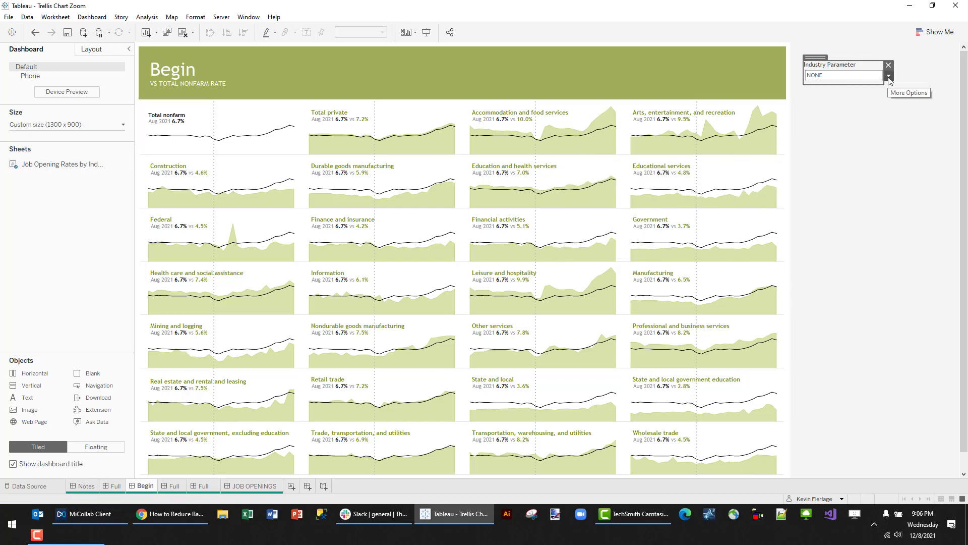
pyautogui.click(889, 76)
pyautogui.click(903, 89)
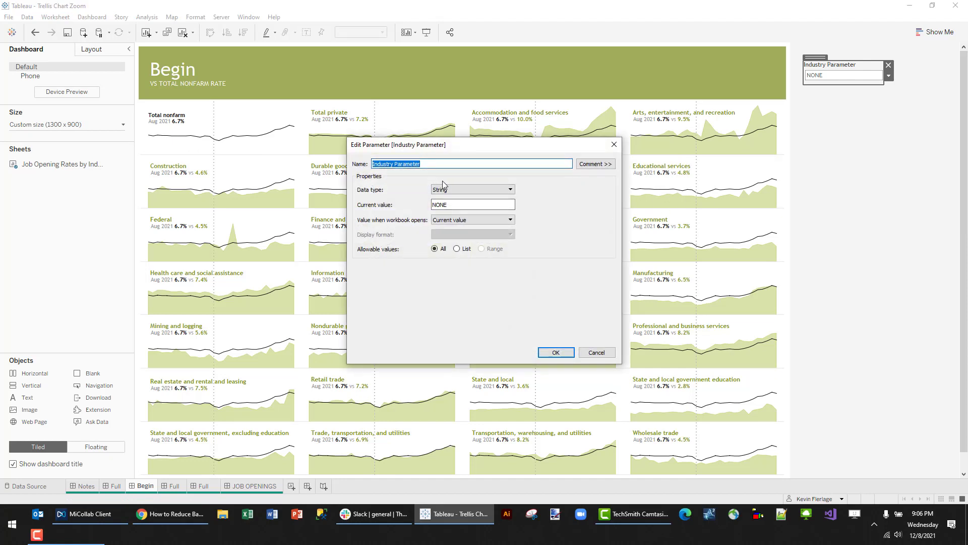
pyautogui.click(464, 164)
pyautogui.click(460, 204)
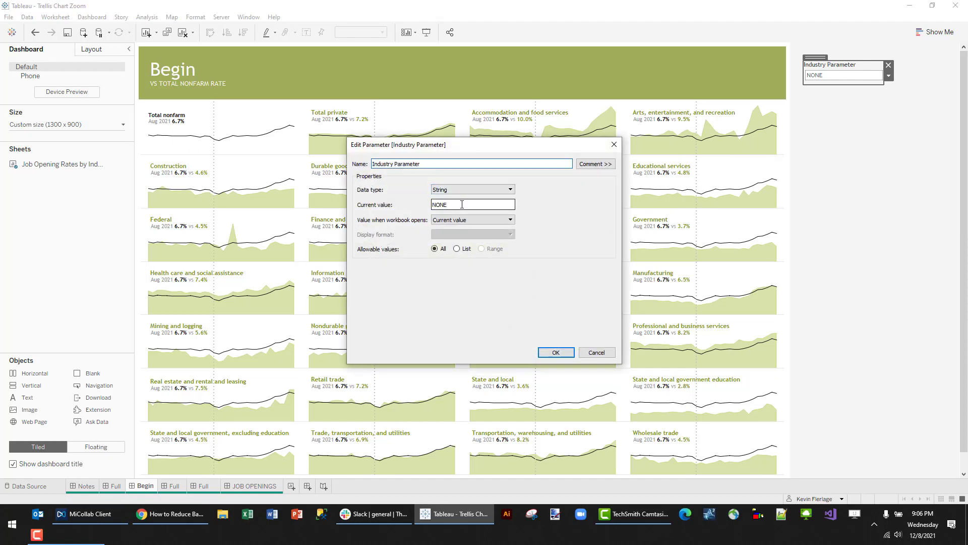
pyautogui.doubleClick(461, 204)
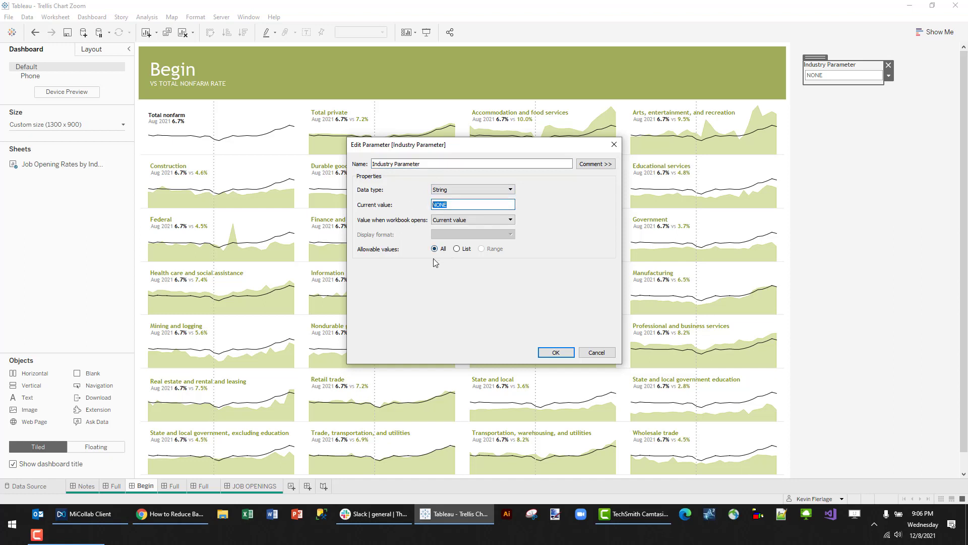
pyautogui.click(558, 352)
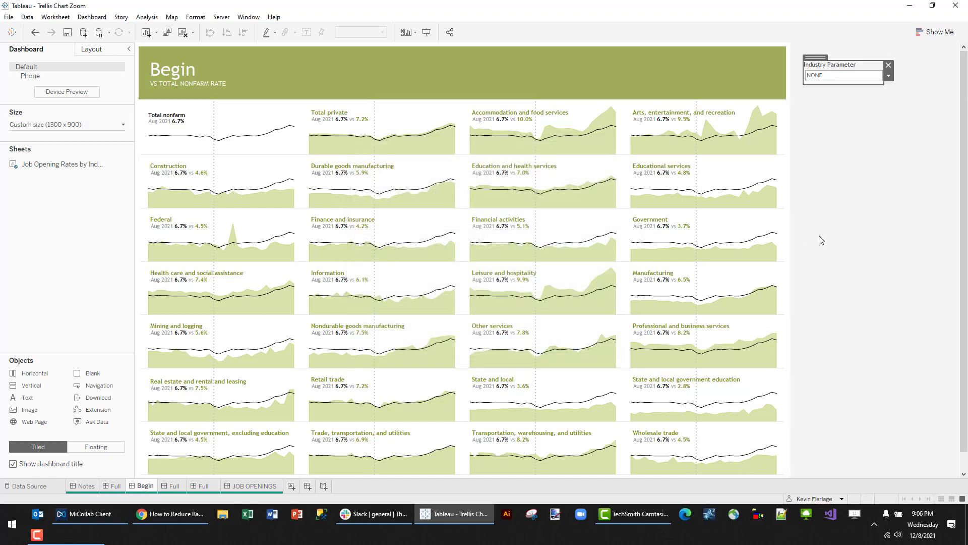
# Step: Go to the dashboard's Job Opening Rates by Industry worksheet and examine the formula of the Industry Filter on Parameter calculation
pyautogui.click(785, 107)
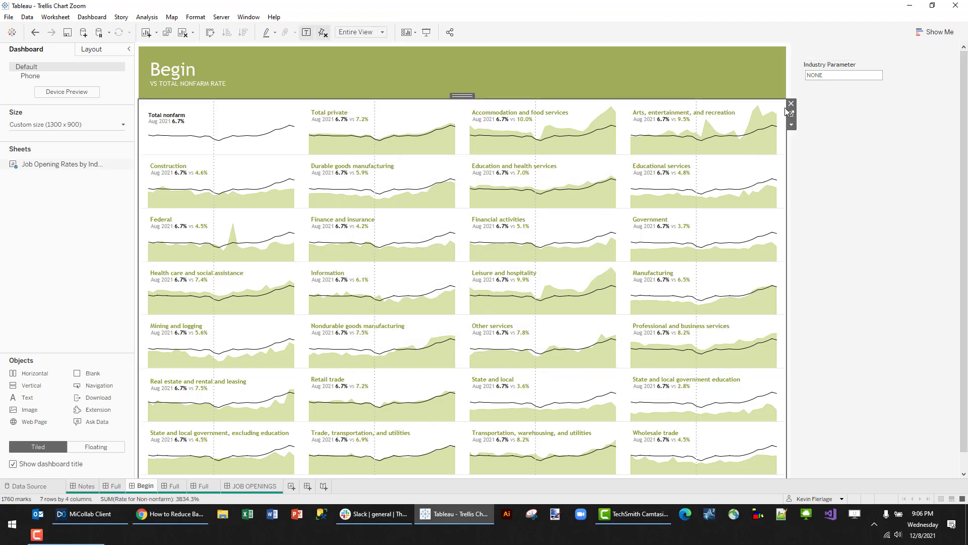
pyautogui.click(791, 116)
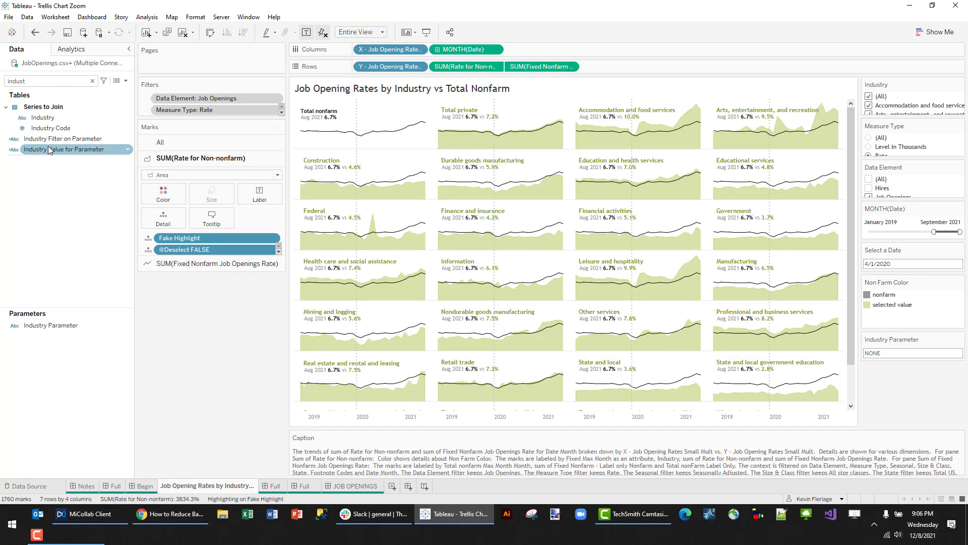
pyautogui.rightClick(59, 145)
pyautogui.click(128, 215)
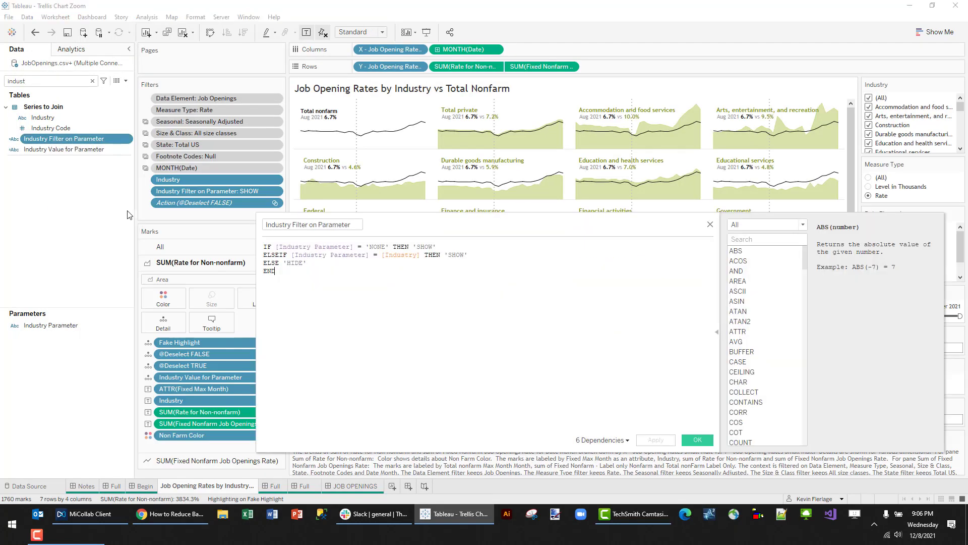
pyautogui.keyDown('ctrl'); pyautogui.scroll(2, 425, 341); pyautogui.keyUp('ctrl')
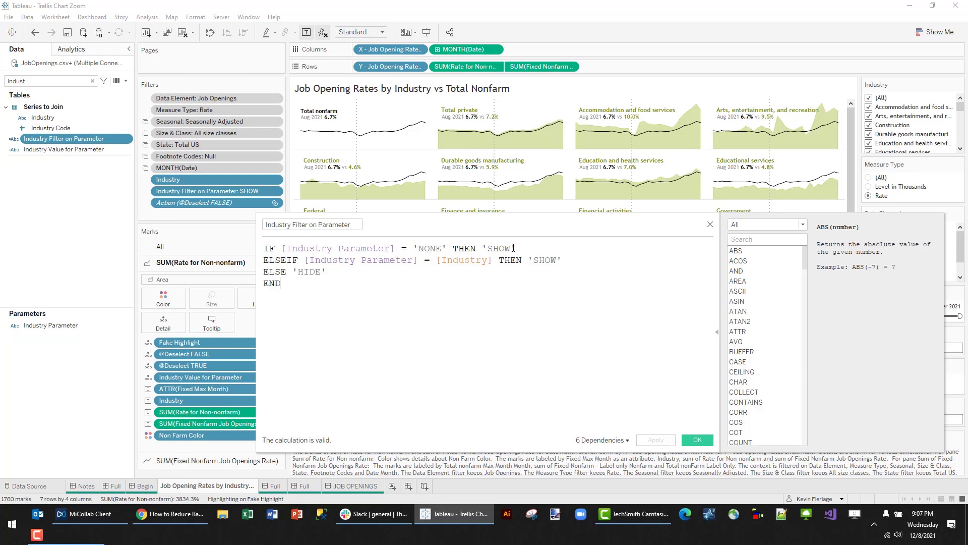
pyautogui.moveTo(516, 248); pyautogui.dragTo(265, 249)
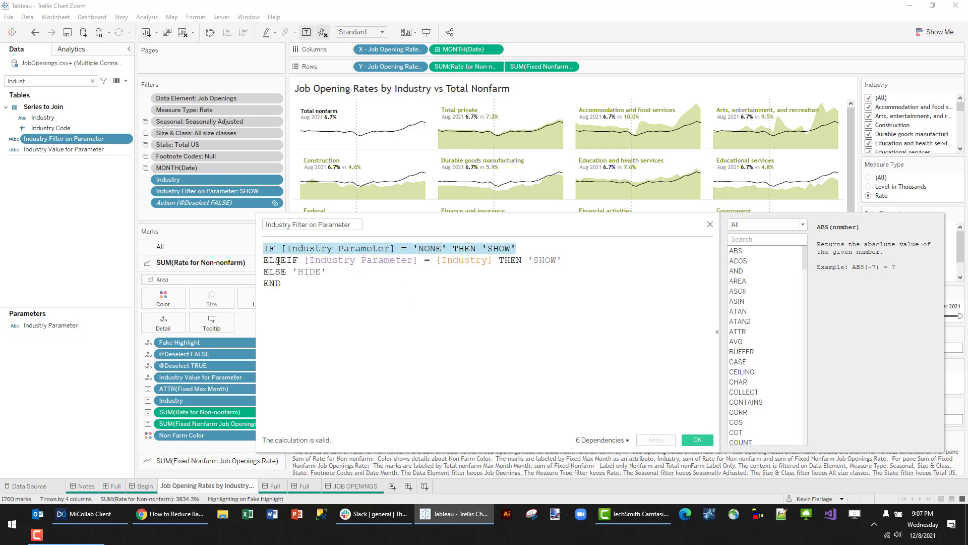
pyautogui.click(368, 288)
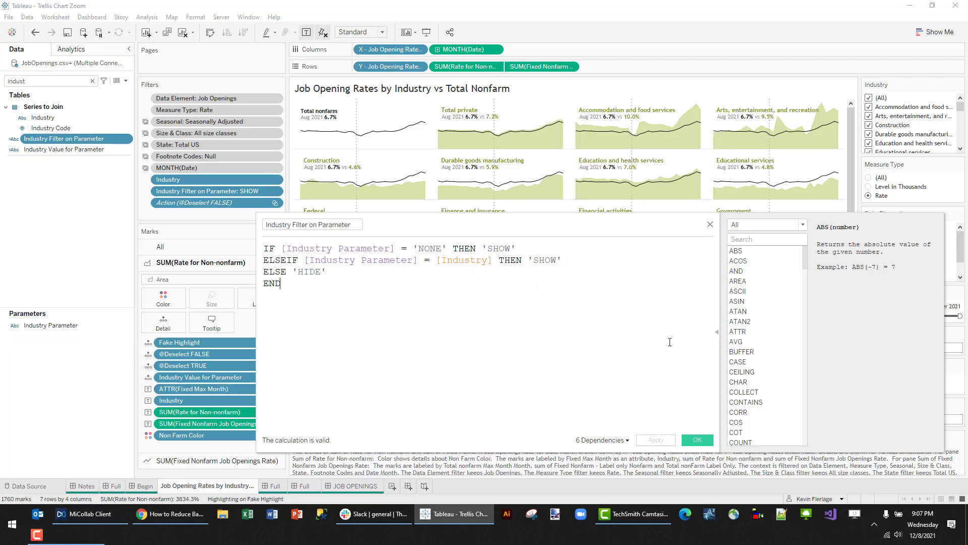
pyautogui.click(697, 440)
# Step: Check which values are selected in the worksheet's Industry Filter on Parameter filter
pyautogui.rightClick(204, 191)
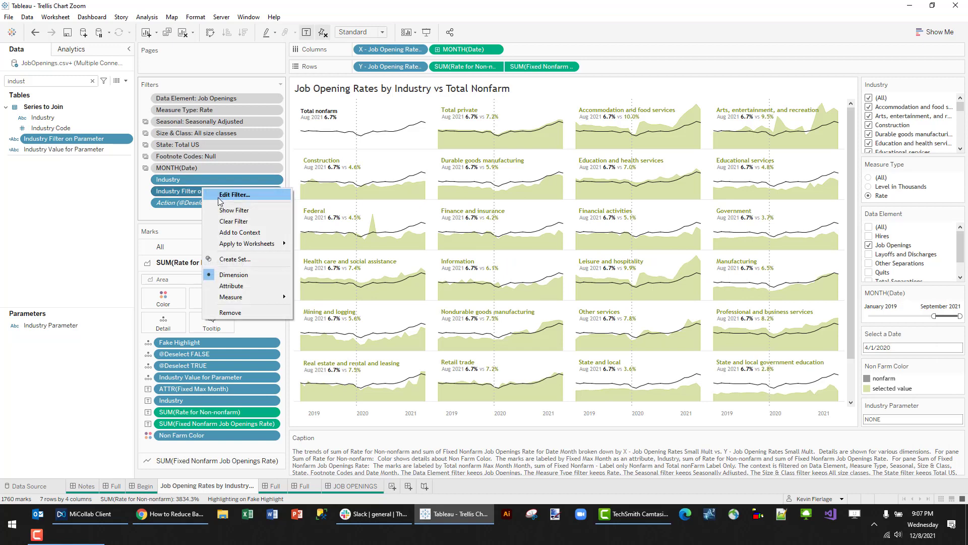
pyautogui.click(221, 200)
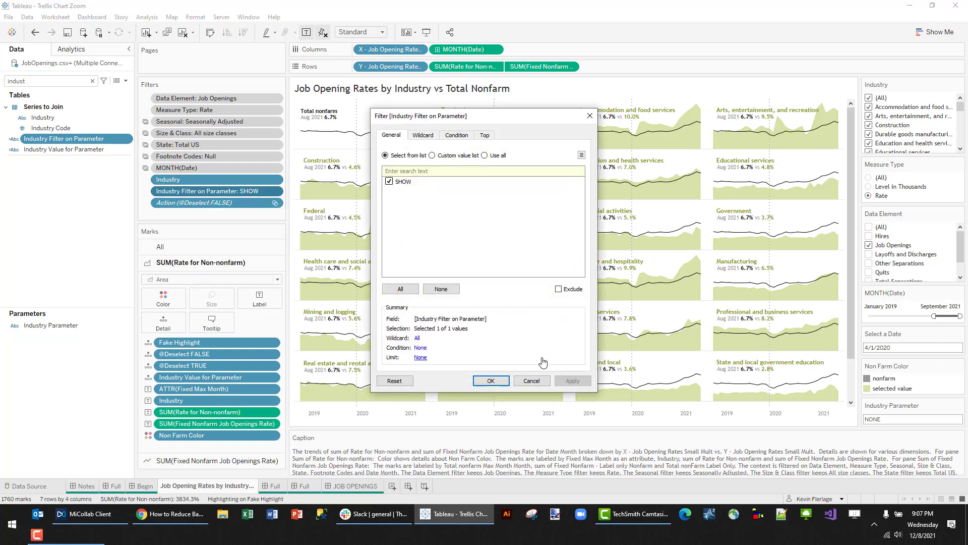
pyautogui.click(531, 381)
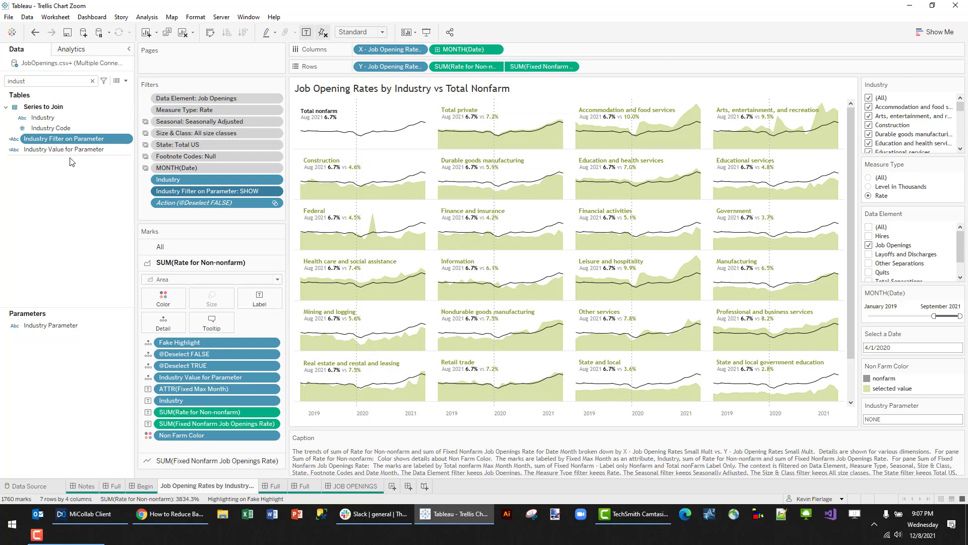
# Step: Reopen the Industry Filter on Parameter calculation and review its 'NONE' condition and its matching-industry condition
pyautogui.rightClick(73, 143)
pyautogui.click(101, 199)
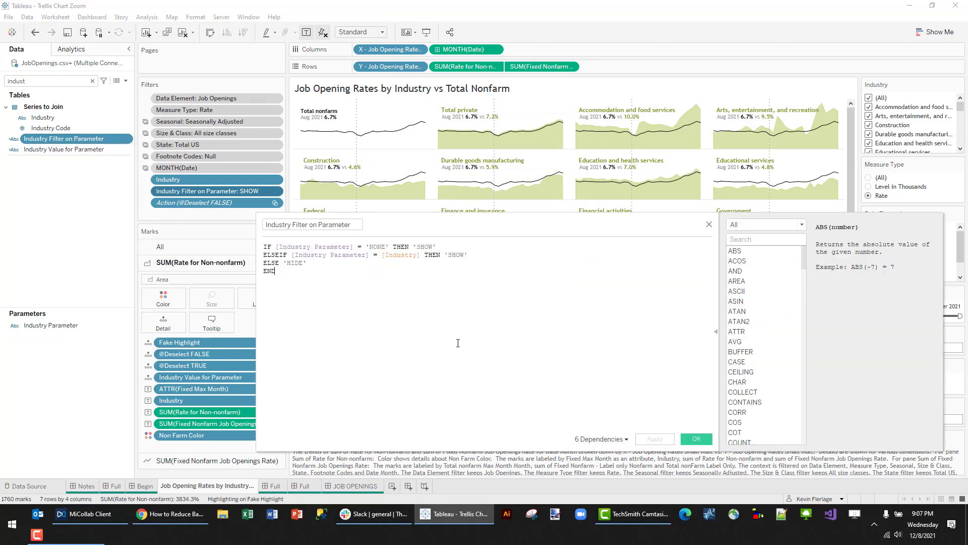
pyautogui.scroll(2, 567, 280)
pyautogui.moveTo(598, 251); pyautogui.dragTo(216, 243)
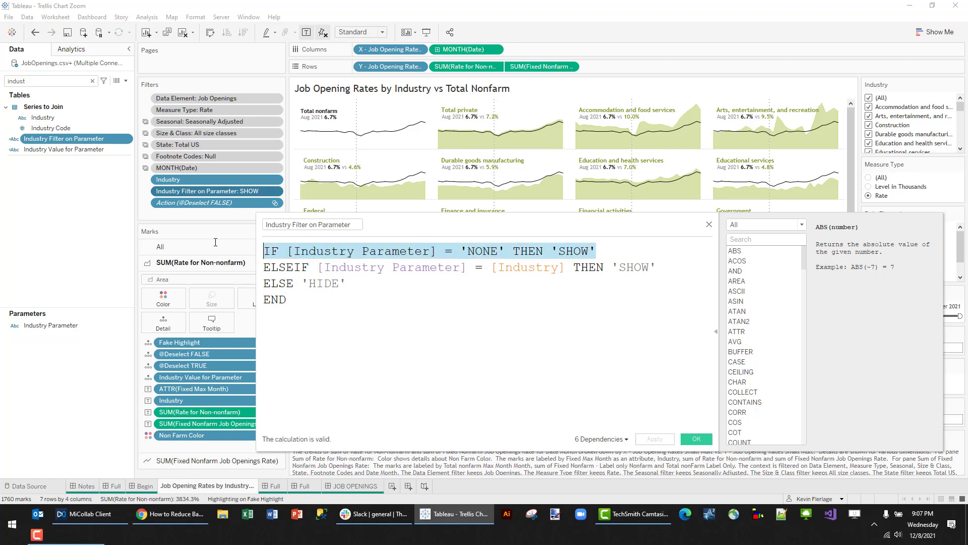
pyautogui.click(438, 298)
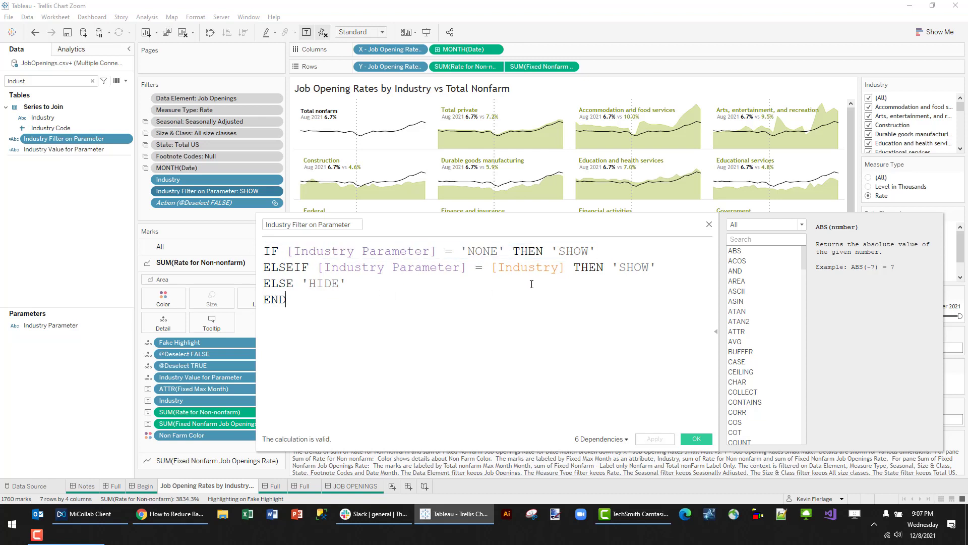
pyautogui.moveTo(656, 270); pyautogui.dragTo(264, 272)
pyautogui.click(375, 289)
pyautogui.click(696, 439)
# Step: On the Begin dashboard, add a Change Parameter action that targets Industry Parameter with the Industry field
pyautogui.click(143, 483)
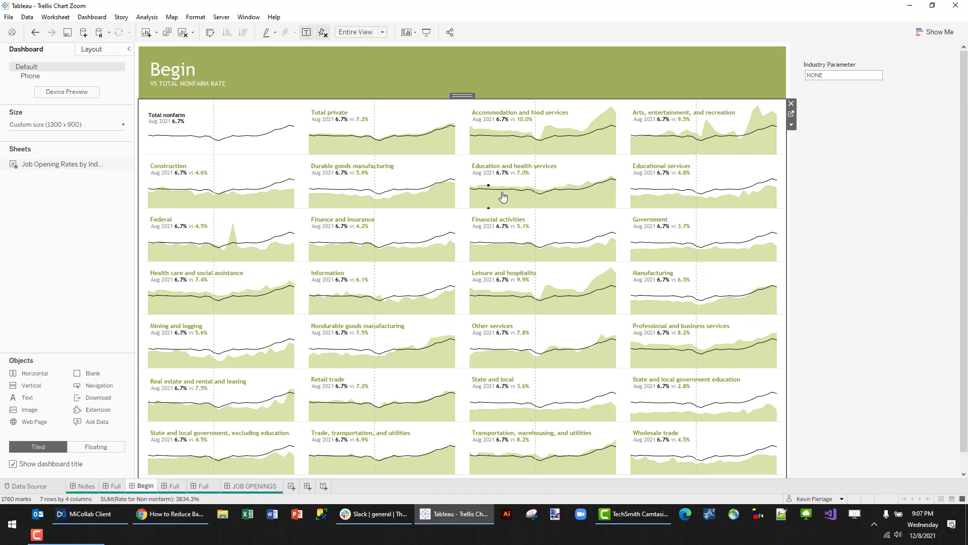
pyautogui.click(102, 19)
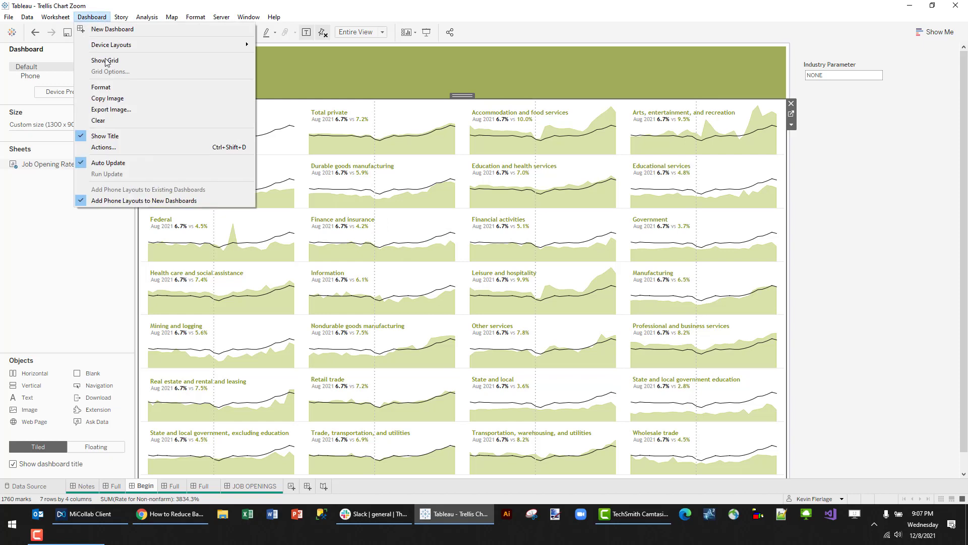
pyautogui.click(114, 145)
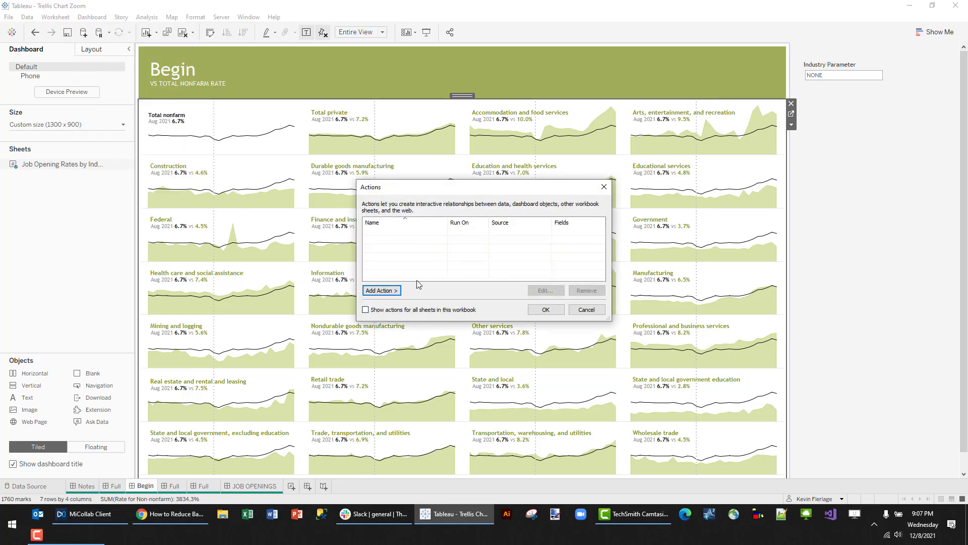
pyautogui.click(391, 291)
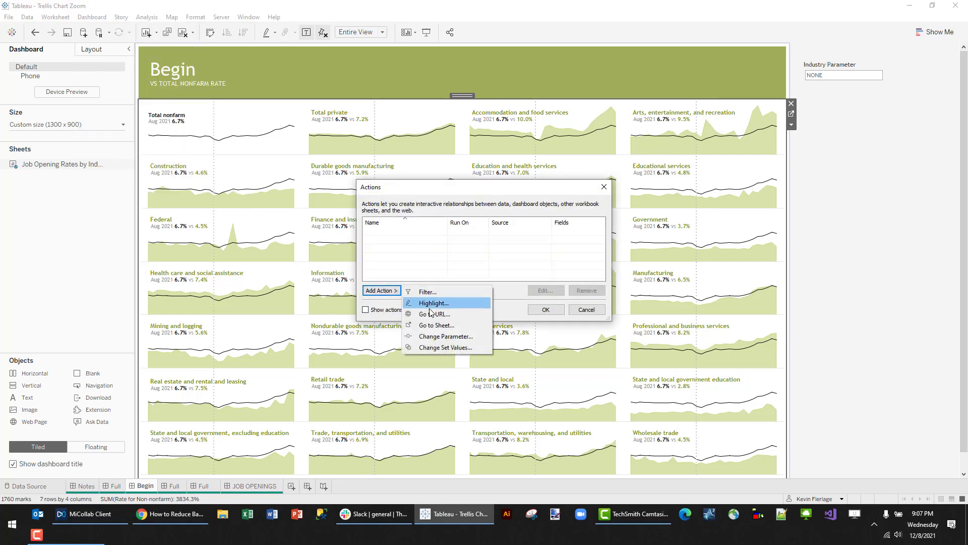
pyautogui.click(444, 336)
pyautogui.click(429, 323)
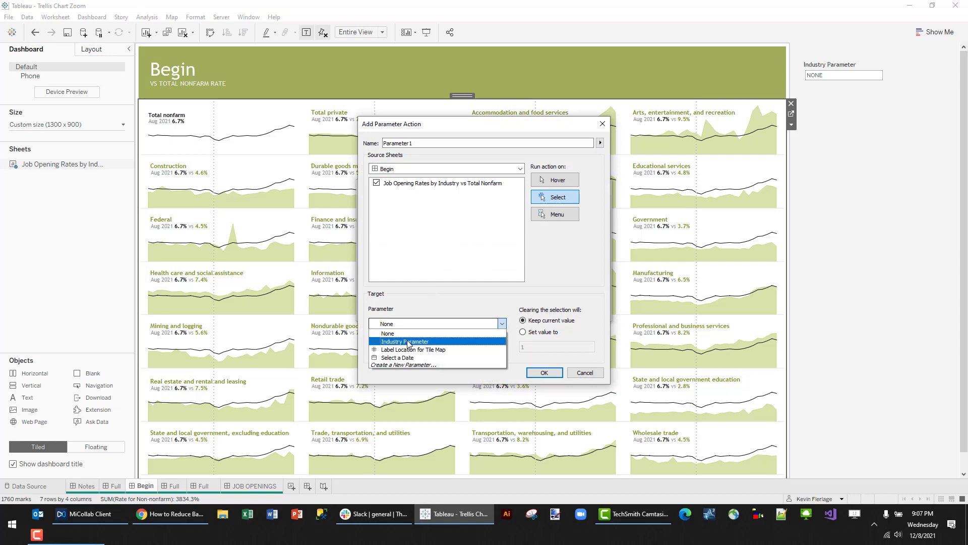
pyautogui.click(410, 339)
pyautogui.click(432, 353)
pyautogui.click(419, 379)
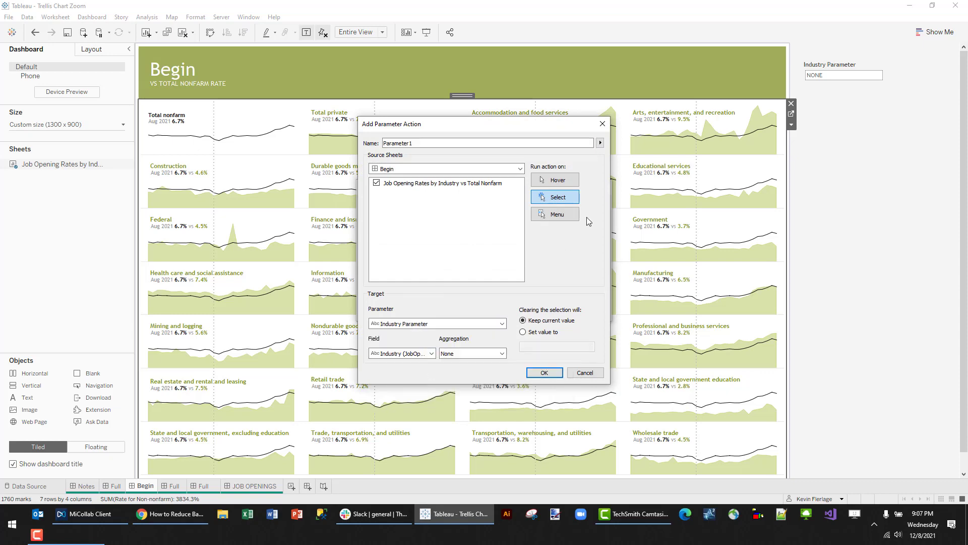
pyautogui.click(545, 372)
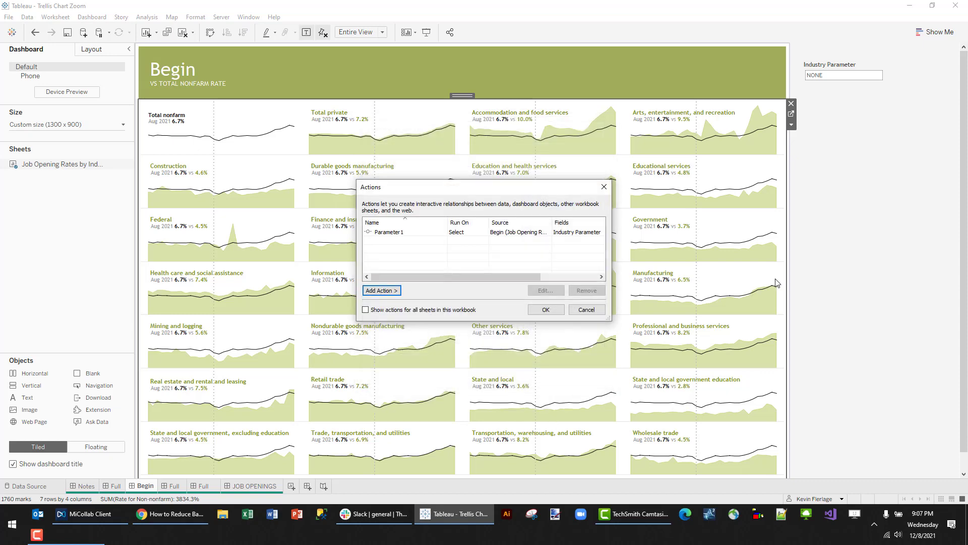
pyautogui.click(546, 310)
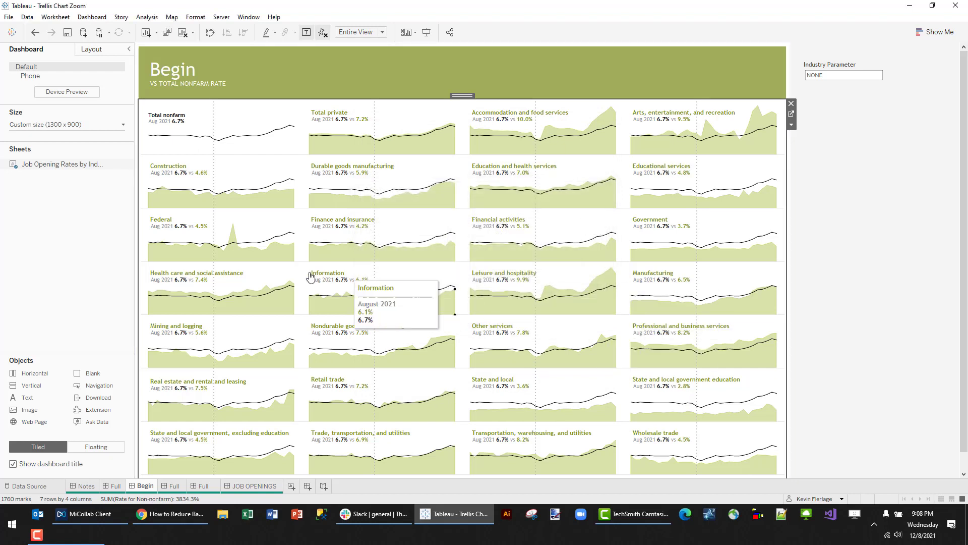
# Step: Test the action by selecting the Federal chart, clear the mark selection, and check the Industry Parameter control
pyautogui.click(277, 260)
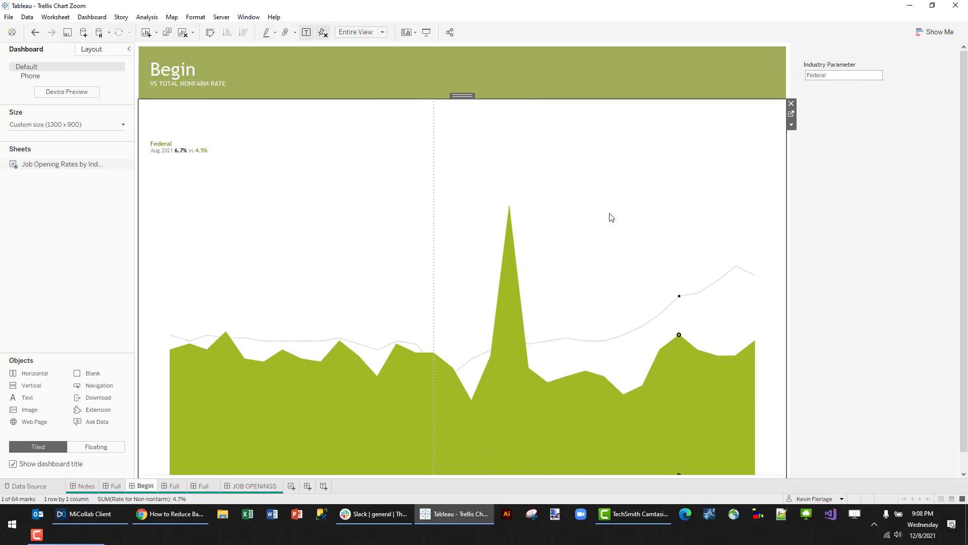
pyautogui.click(561, 244)
pyautogui.click(509, 270)
pyautogui.click(551, 247)
pyautogui.click(510, 251)
pyautogui.click(571, 234)
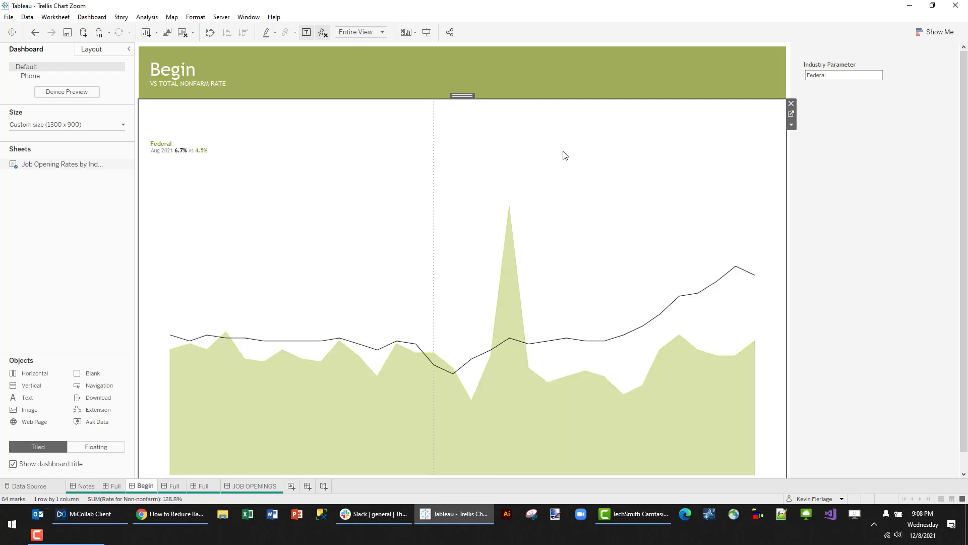
pyautogui.click(837, 76)
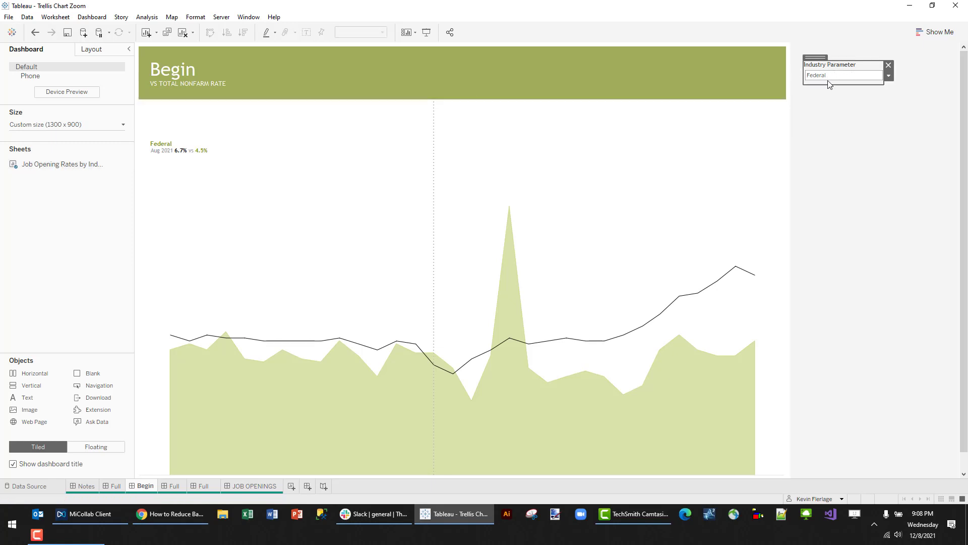
pyautogui.click(674, 212)
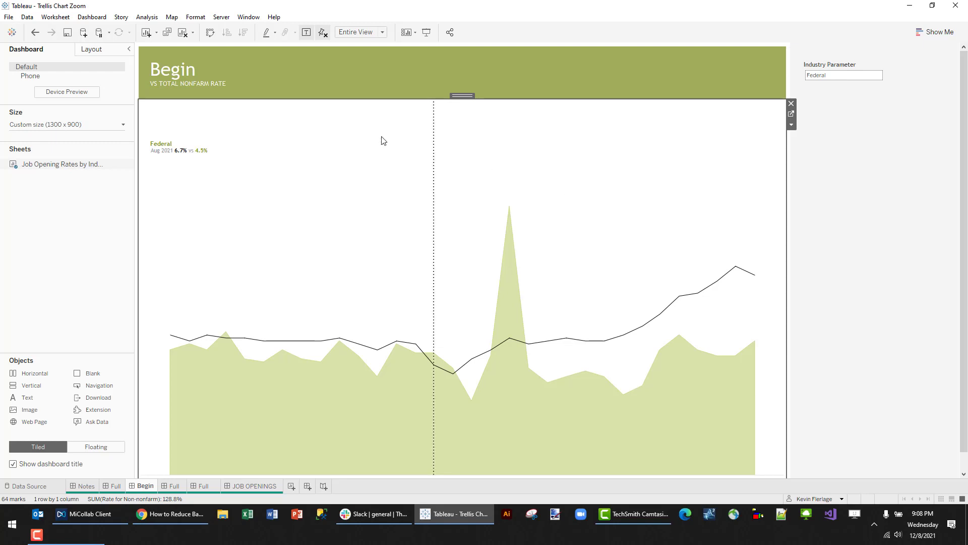
# Step: Edit the Begin dashboard's Parameter1 action so that clearing the selection sets Industry Parameter to NONE
pyautogui.click(92, 17)
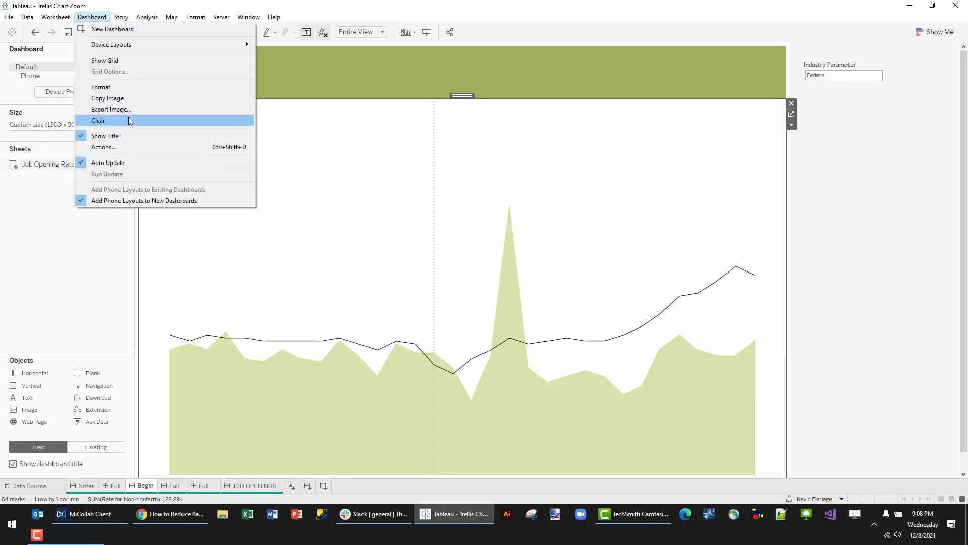
pyautogui.click(119, 148)
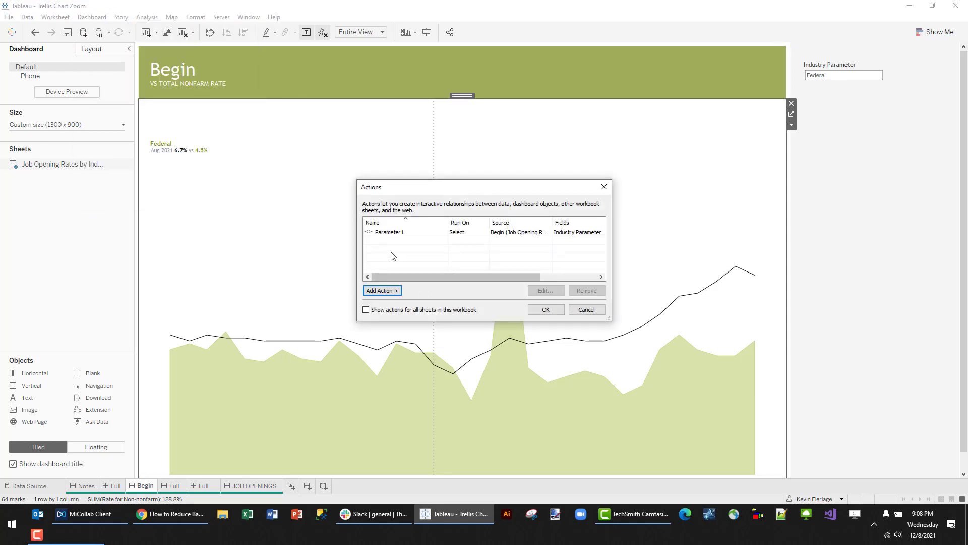
pyautogui.click(408, 233)
pyautogui.click(543, 291)
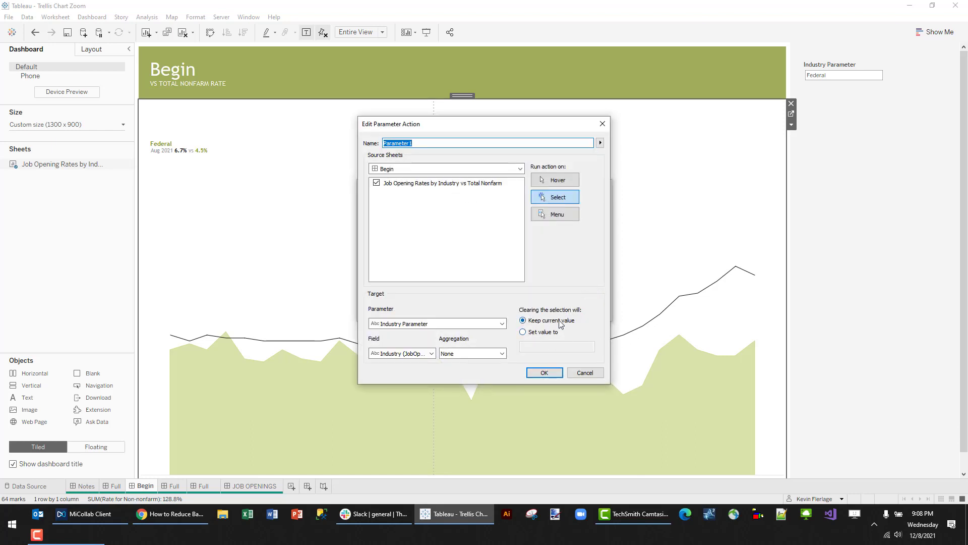
pyautogui.click(537, 333)
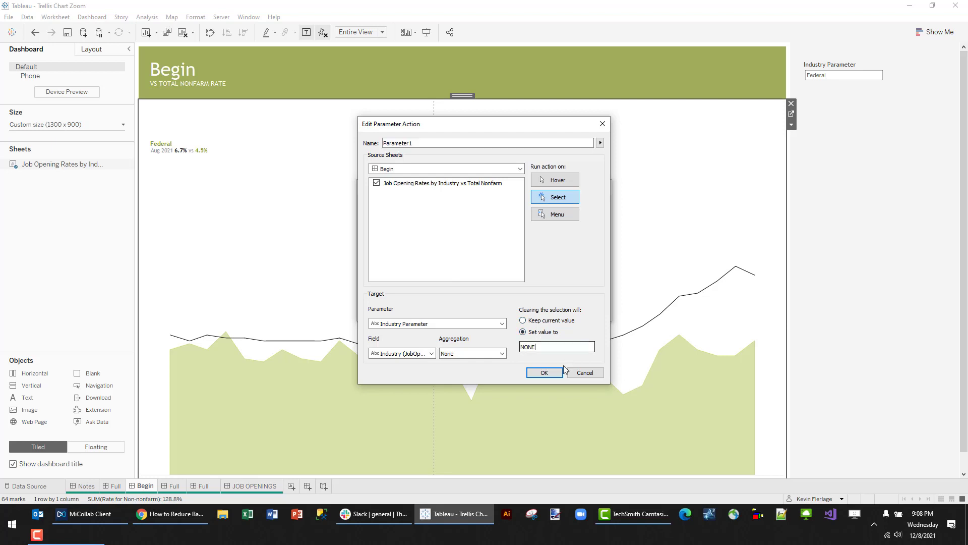
pyautogui.click(545, 372)
pyautogui.click(550, 310)
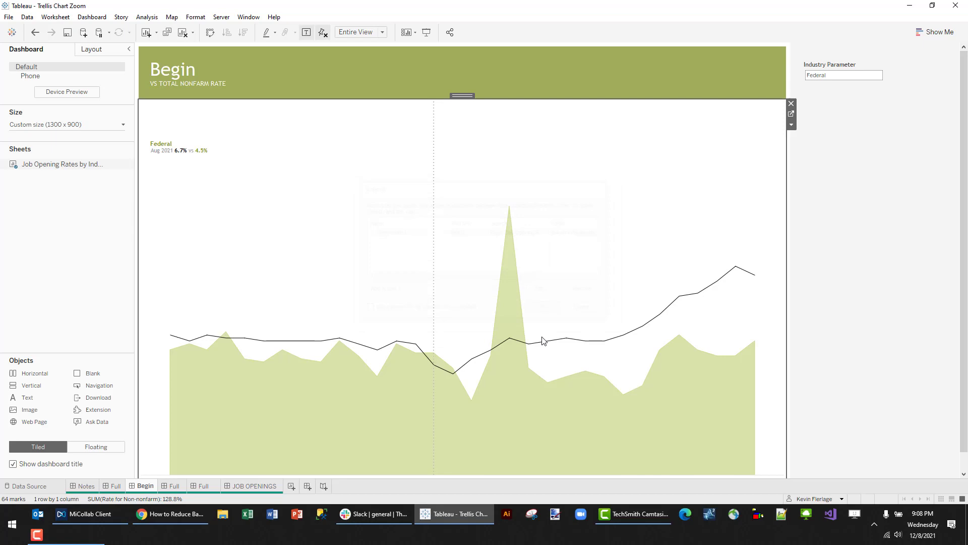
# Step: Test the edited action by selecting a mark in the zoomed Federal chart and clearing the selection to return to the full trellis
pyautogui.click(522, 379)
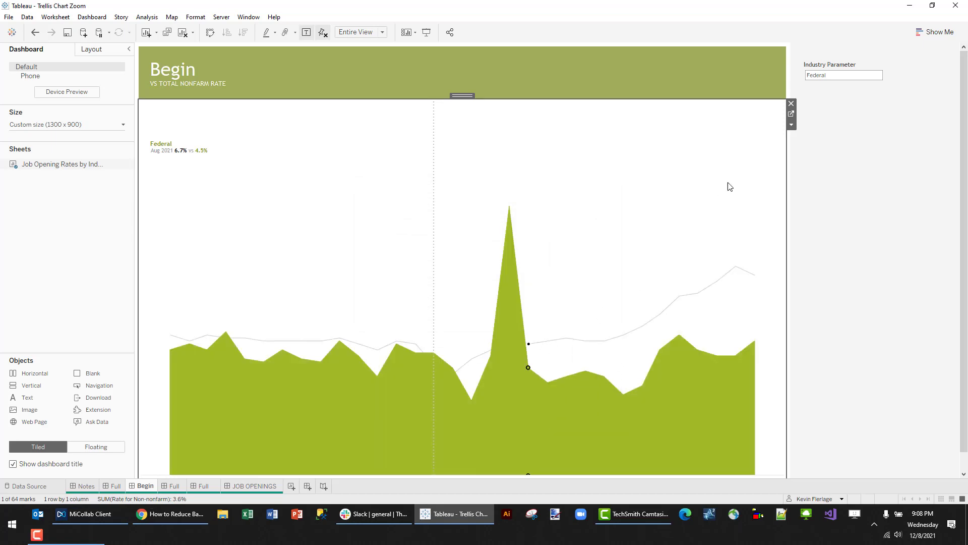
pyautogui.click(556, 232)
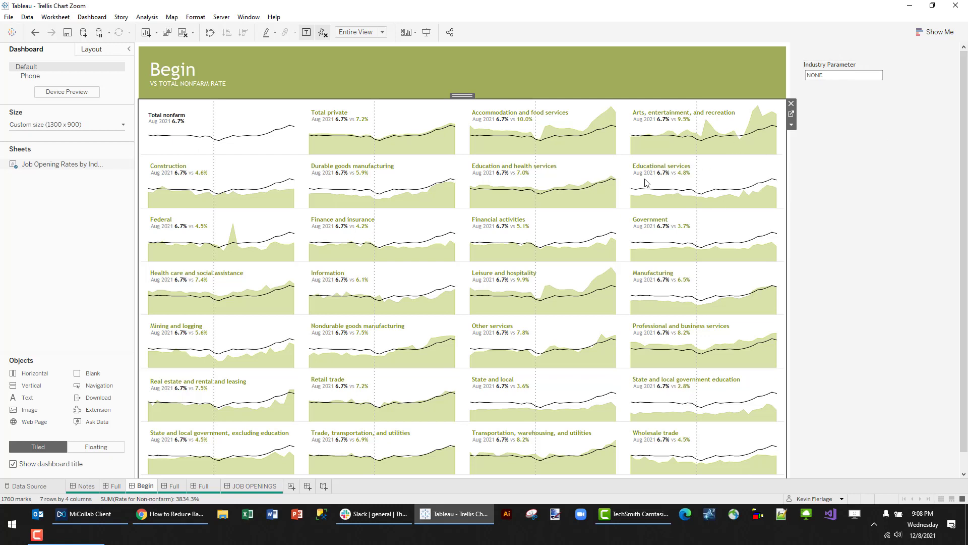
pyautogui.moveTo(711, 155)
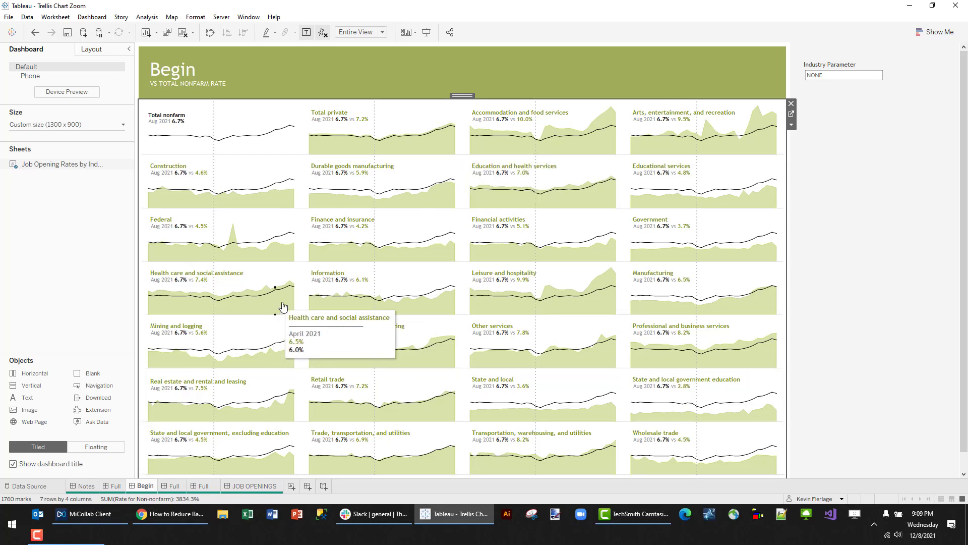
# Step: Zoom into the Construction, Health care and social assistance, and Federal charts in turn, clearing the selection after each one
pyautogui.click(270, 208)
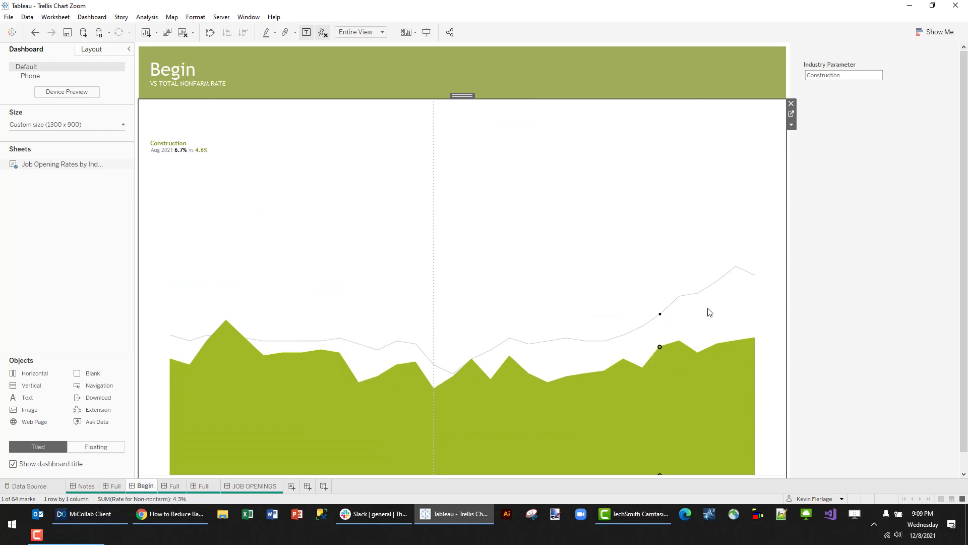
pyautogui.click(592, 283)
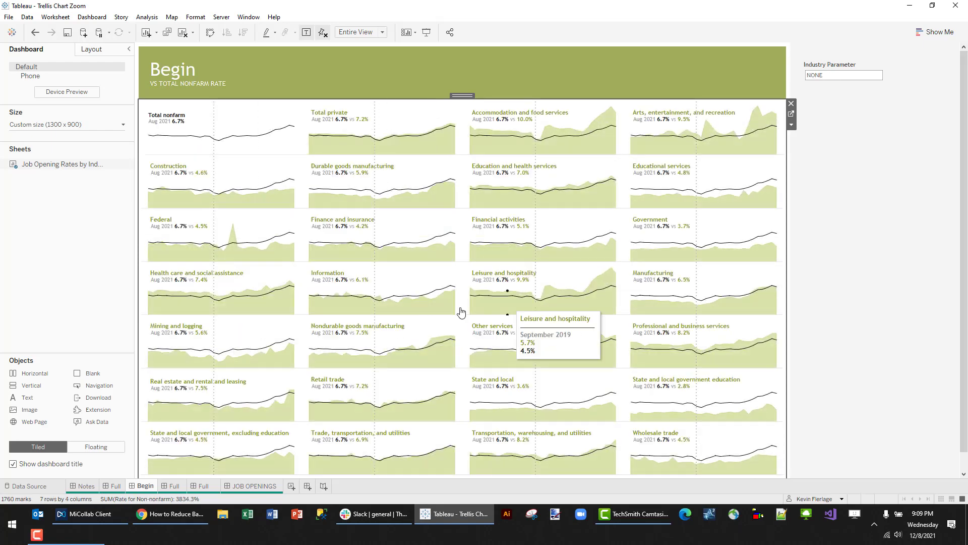
pyautogui.click(273, 317)
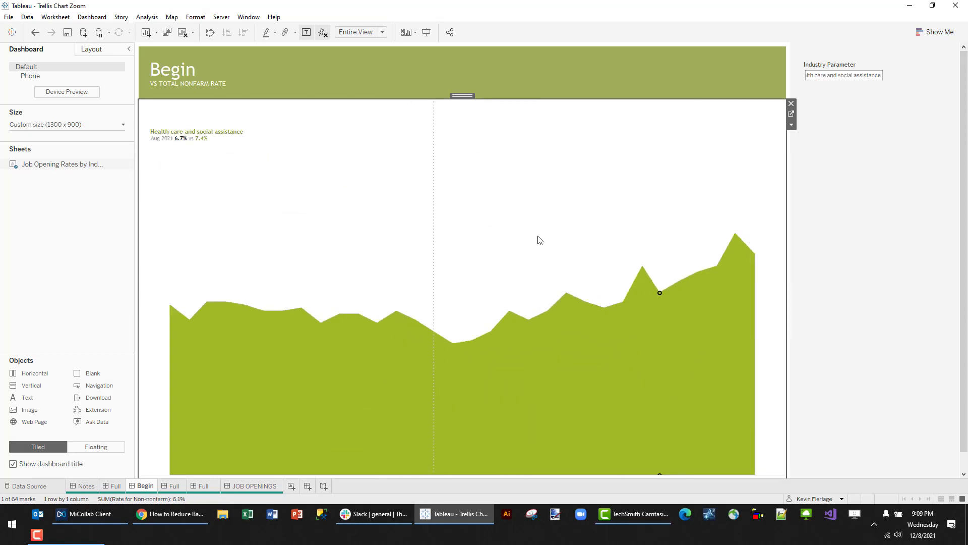
pyautogui.click(556, 180)
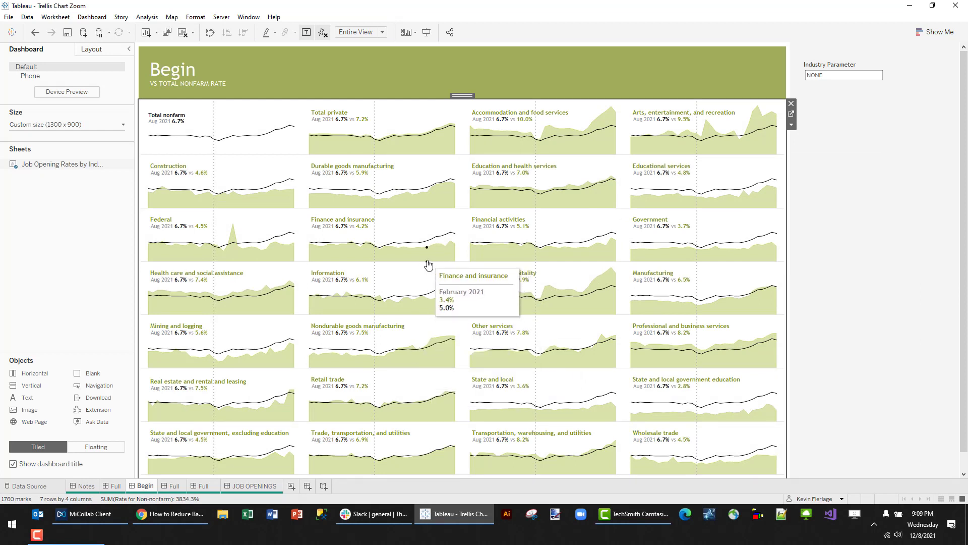
pyautogui.click(286, 259)
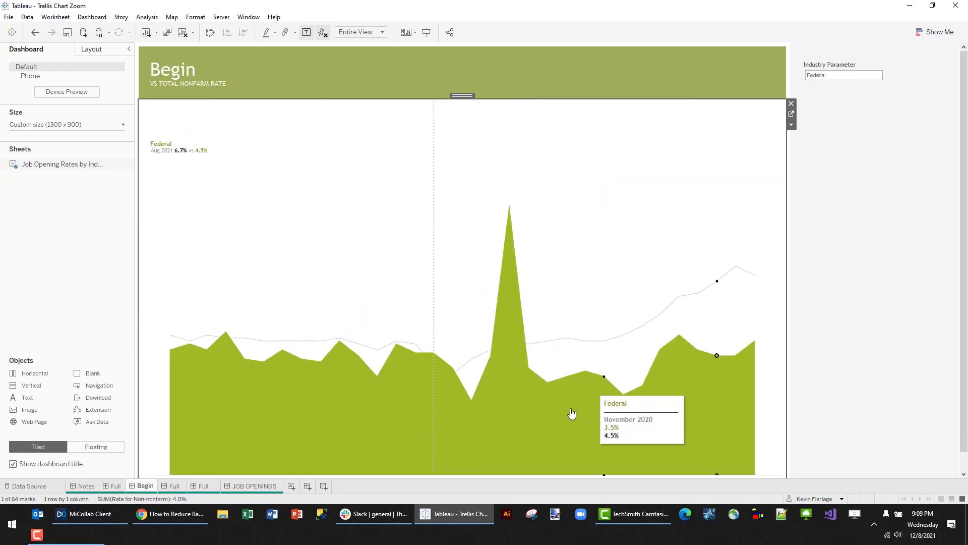
pyautogui.click(599, 247)
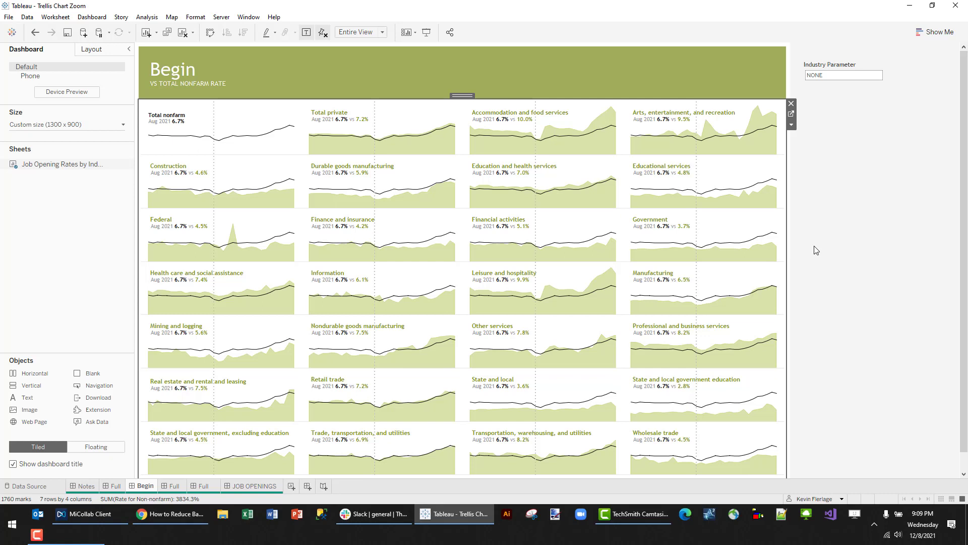
pyautogui.moveTo(637, 305)
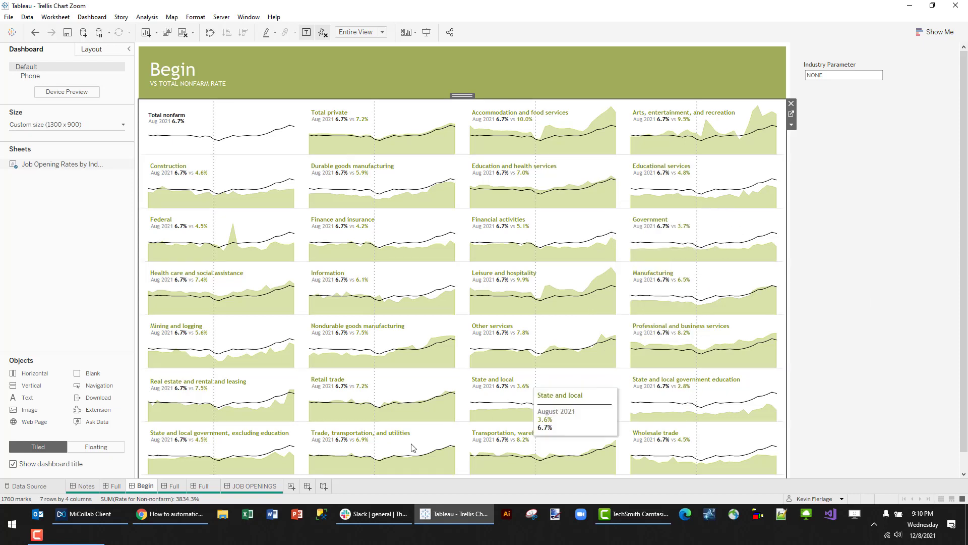
# Step: Switch to the article on automatically deselecting marks in Chrome and review its steps for creating TRUE and FALSE calculations and adding them to the marks card
pyautogui.click(163, 513)
pyautogui.scroll(10, 309, 270)
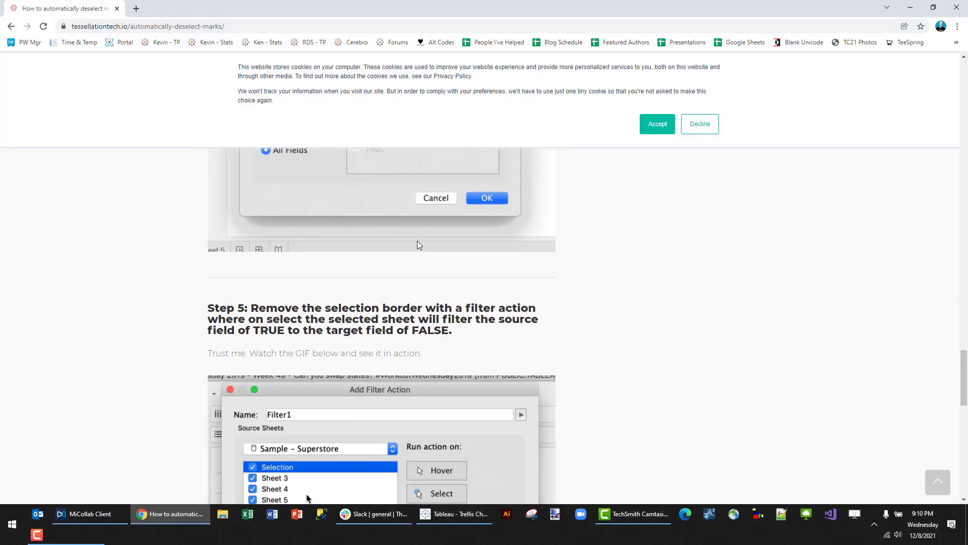
pyautogui.scroll(5, 197, 68)
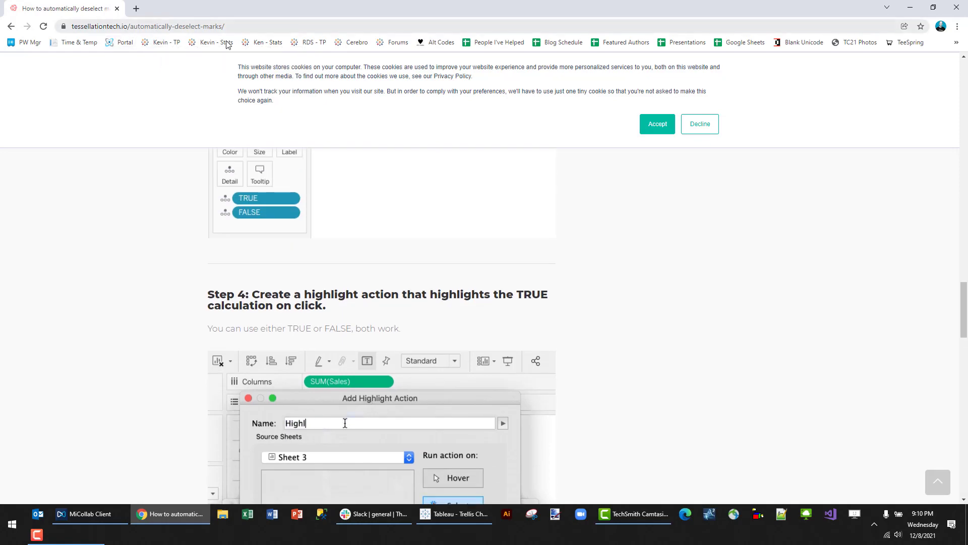
pyautogui.scroll(15, 398, 217)
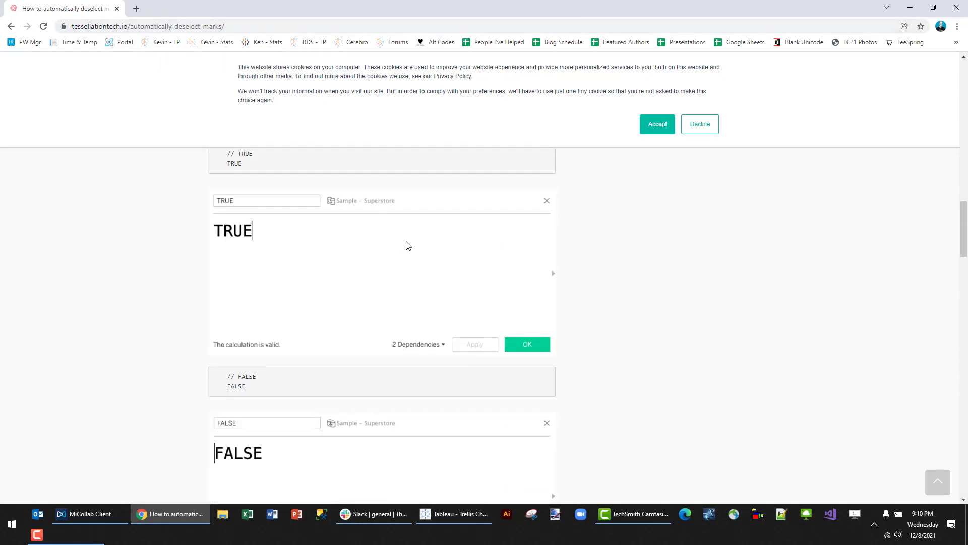
pyautogui.scroll(-3, 407, 247)
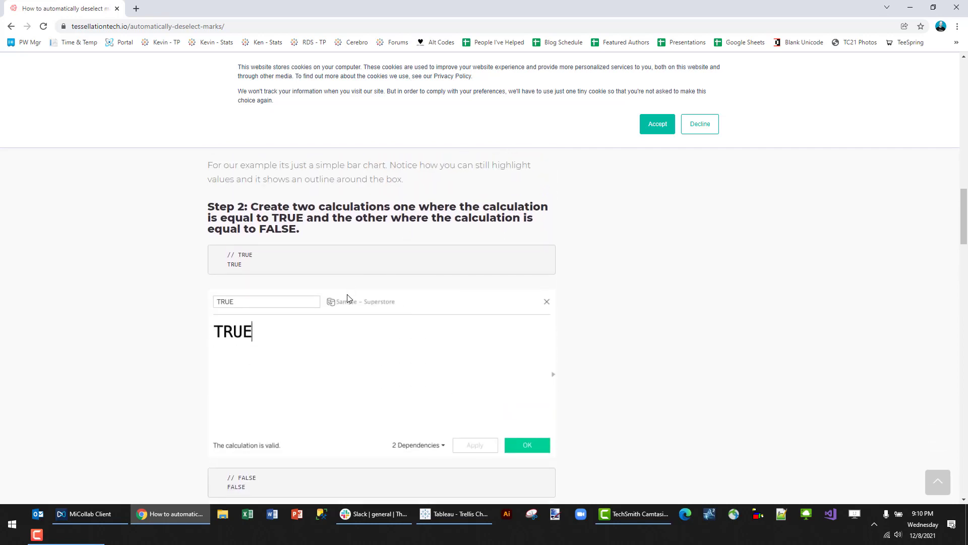
pyautogui.scroll(-8, 316, 309)
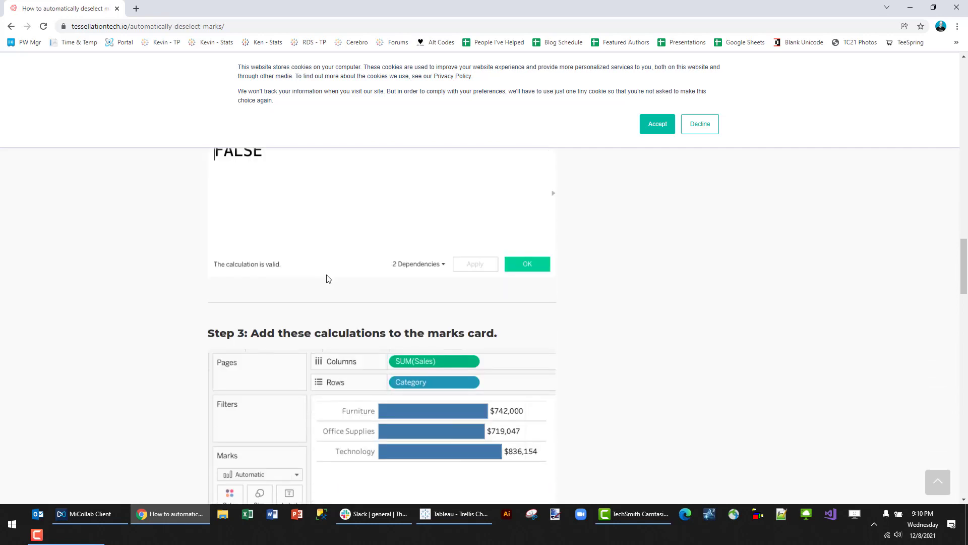
pyautogui.scroll(-5, 298, 255)
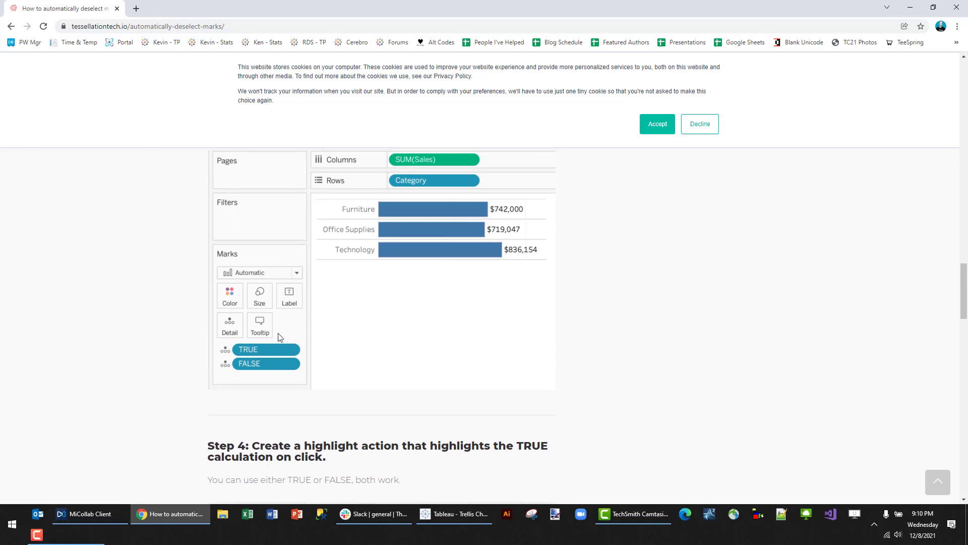
# Step: Read the article's steps 4 and 5 on the TRUE highlight action and the TRUE-to-FALSE filter action
pyautogui.scroll(-2, 352, 335)
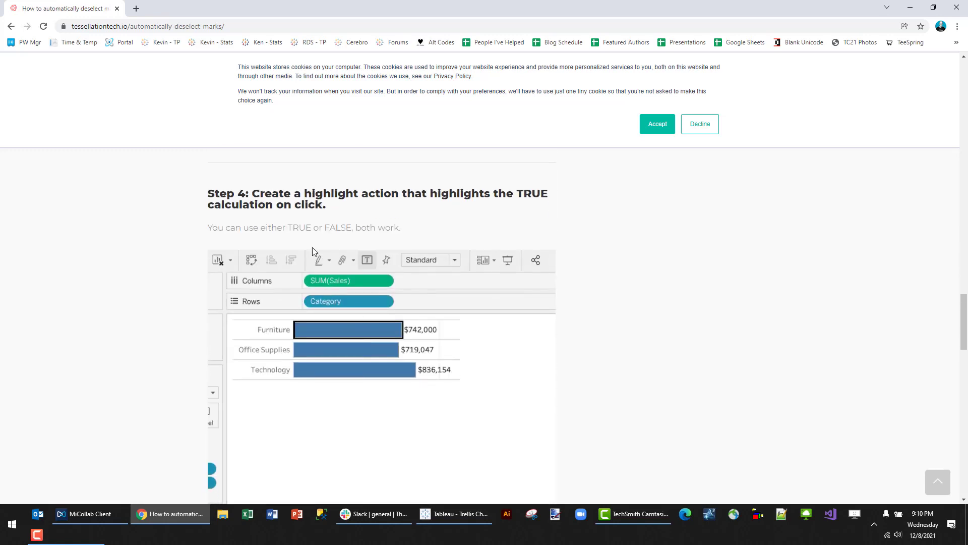
pyautogui.scroll(-3, 409, 243)
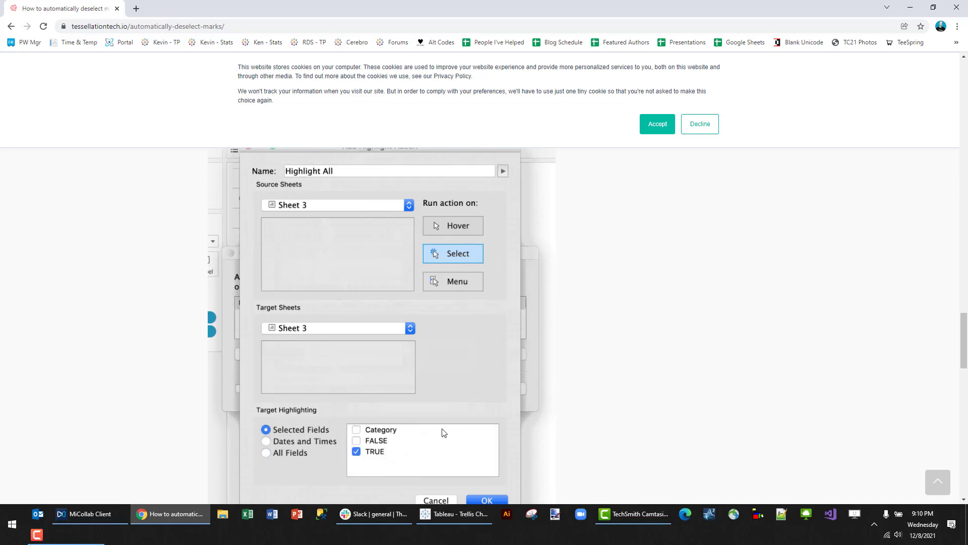
pyautogui.scroll(-7, 464, 358)
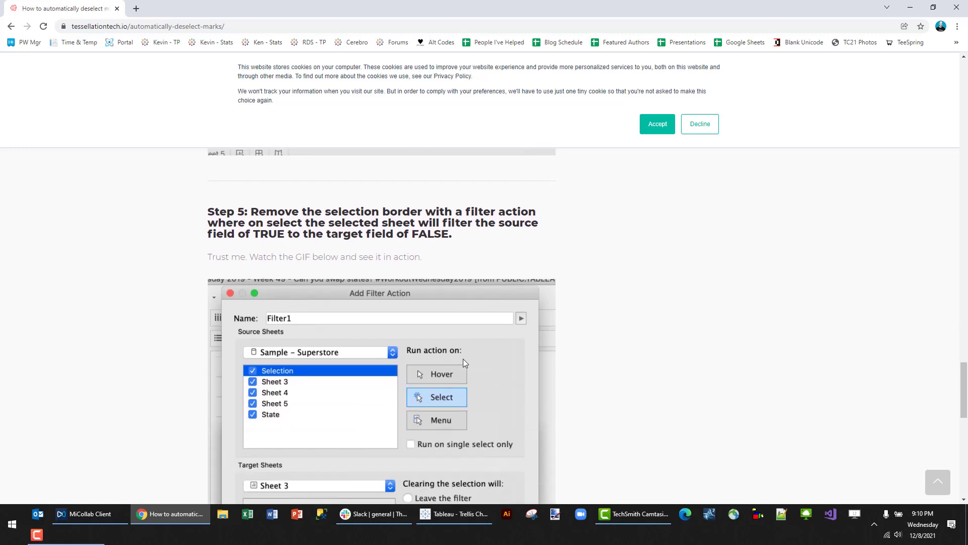
pyautogui.scroll(-3, 382, 249)
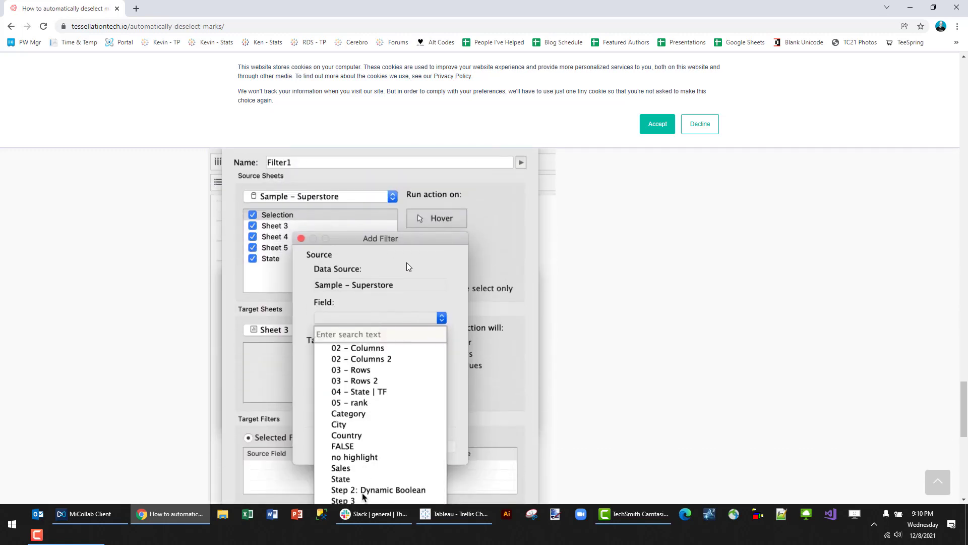
pyautogui.scroll(-1, 409, 266)
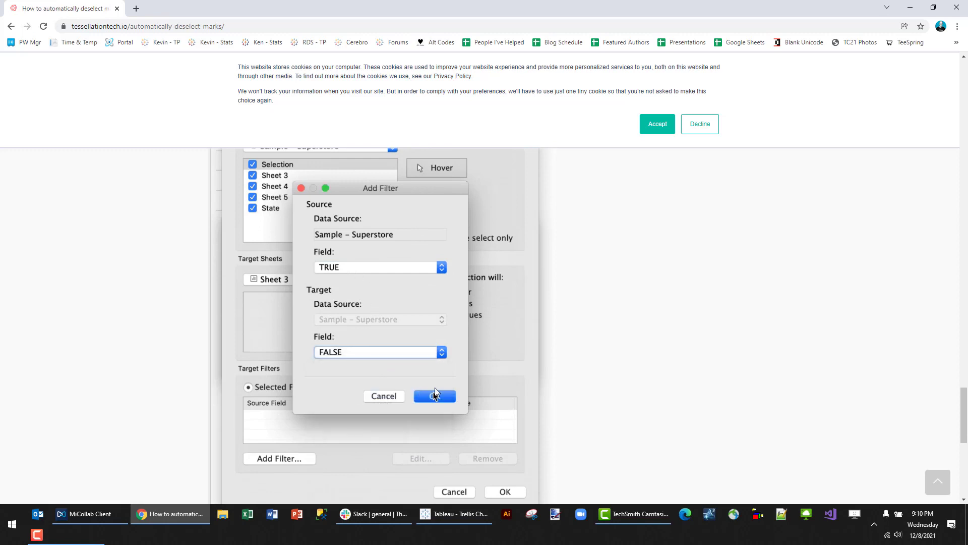
pyautogui.scroll(-2, 489, 376)
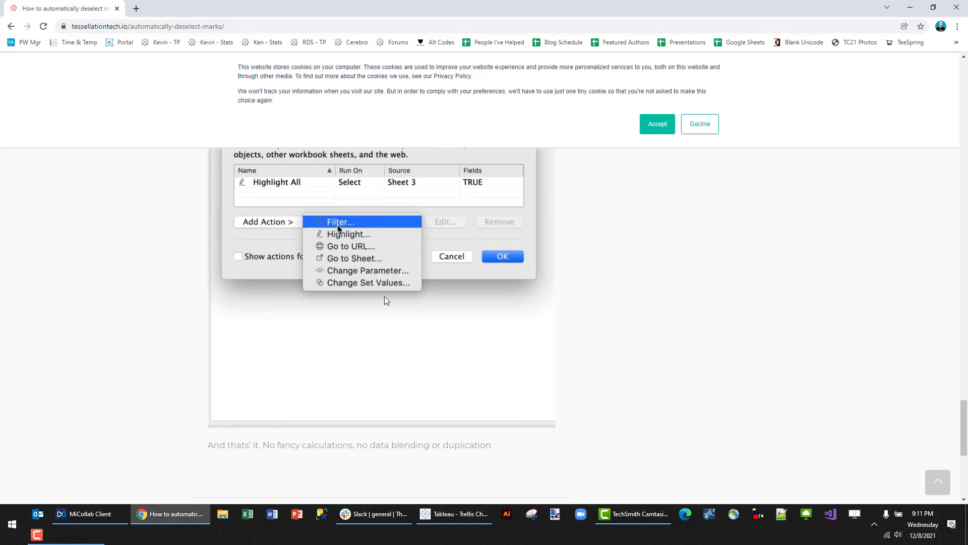
# Step: Switch back to Tableau and review the Deselect Highlight 2 and Deselect Filter 2 actions listed for the Full dashboard
pyautogui.click(459, 515)
pyautogui.click(175, 485)
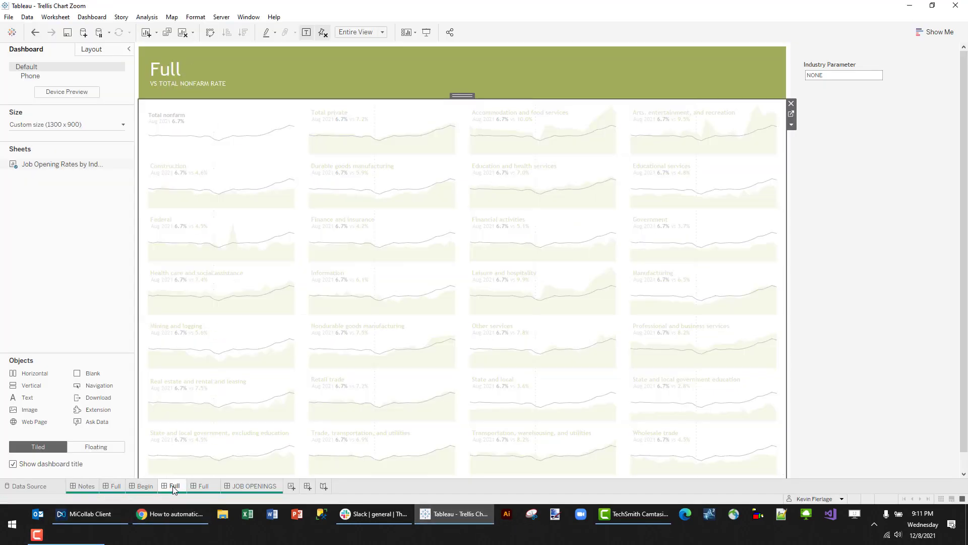
pyautogui.click(92, 16)
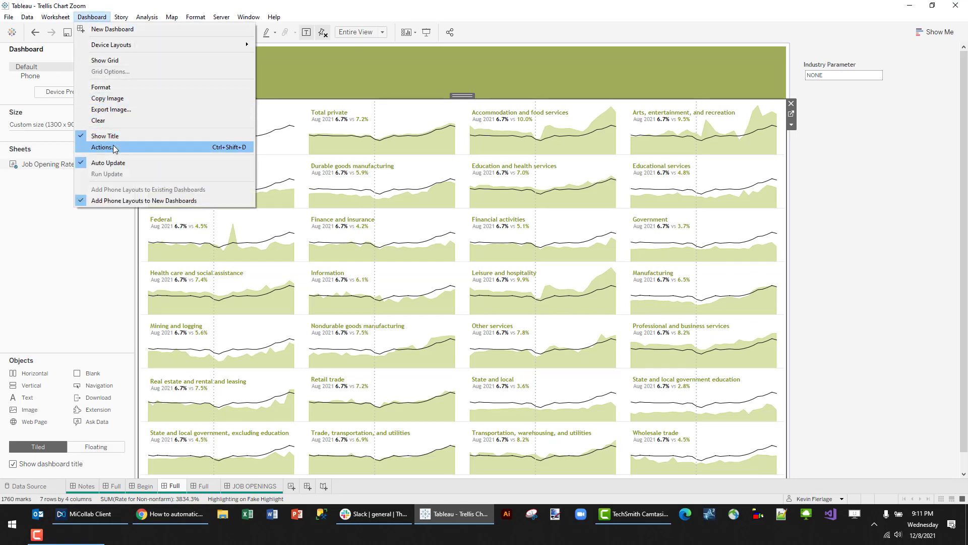
pyautogui.click(106, 147)
pyautogui.click(405, 241)
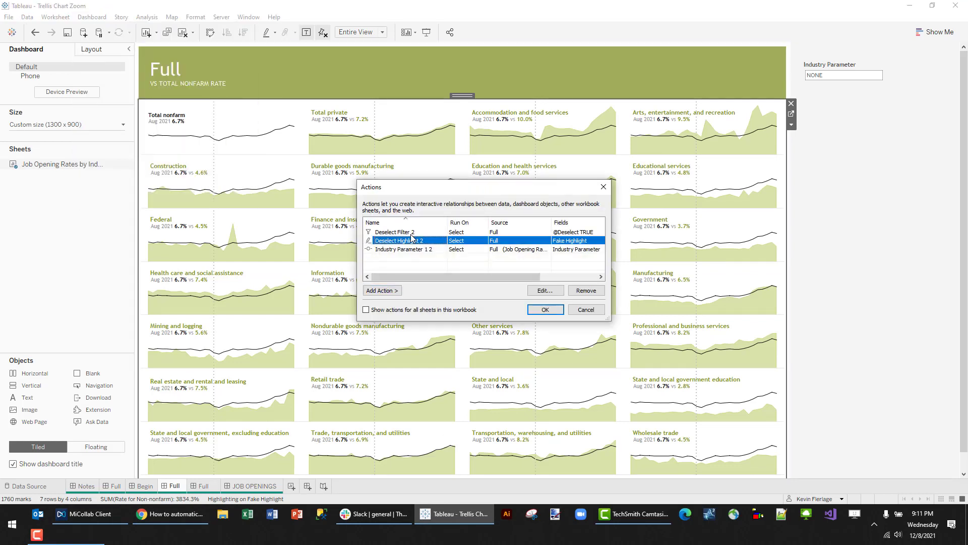
pyautogui.click(409, 233)
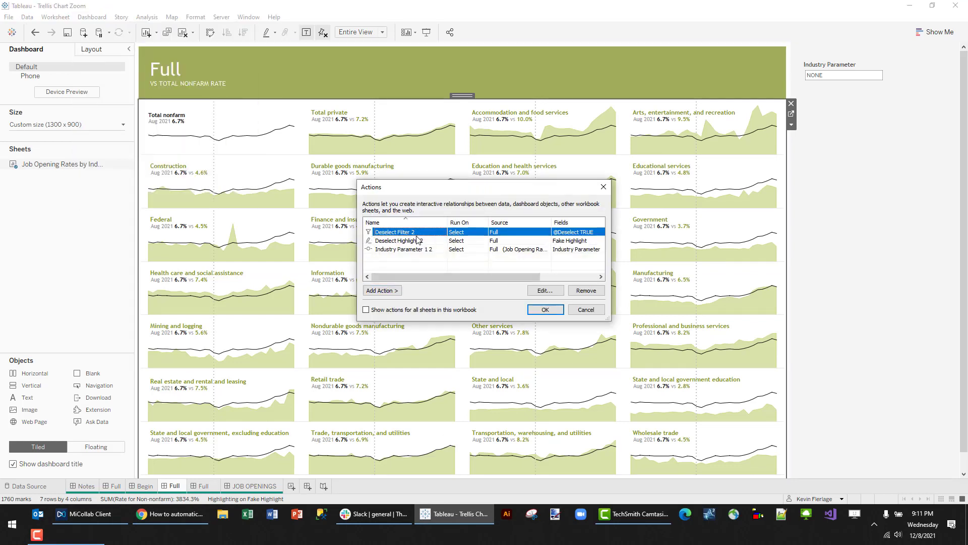
# Step: Inspect the Industry Parameter 1 2 action's settings and its available source fields, keeping the Industry field
pyautogui.click(417, 249)
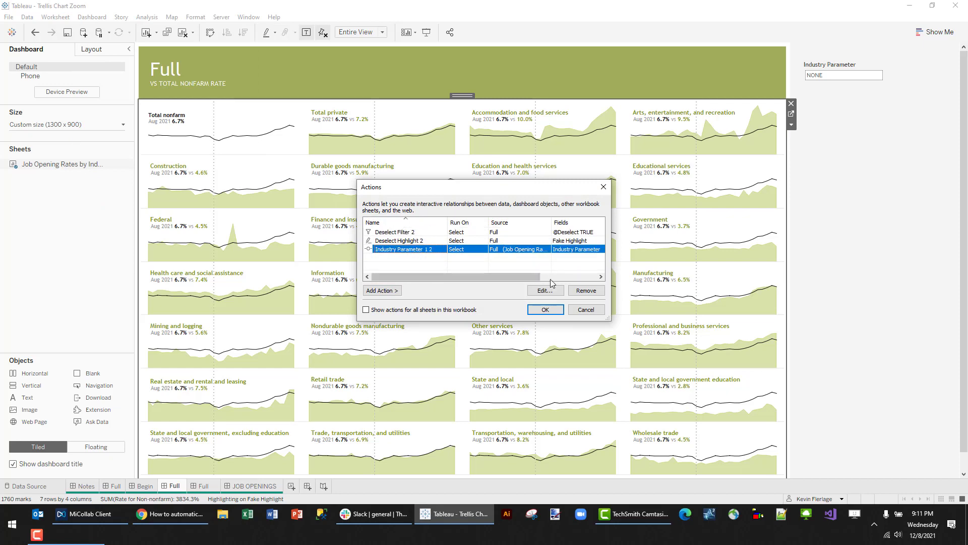
pyautogui.click(545, 290)
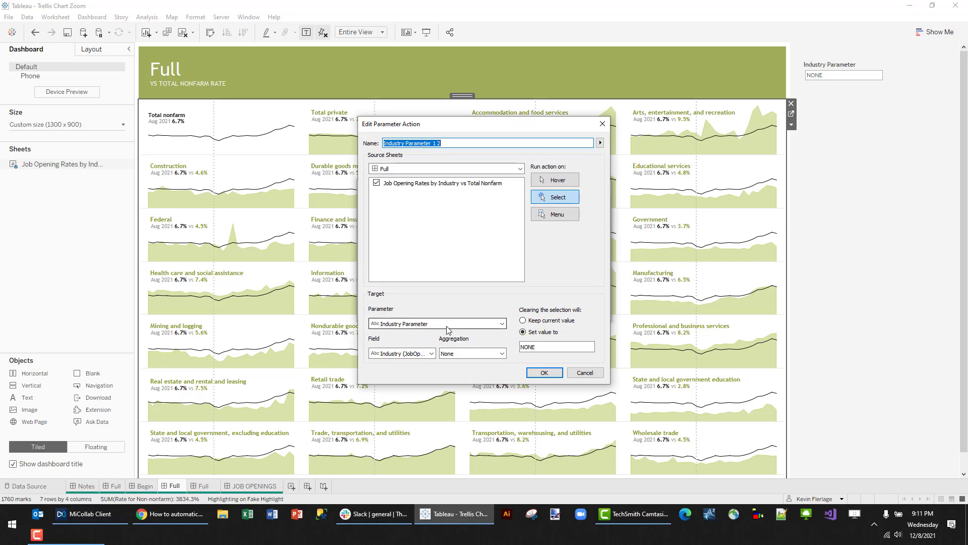
pyautogui.click(430, 355)
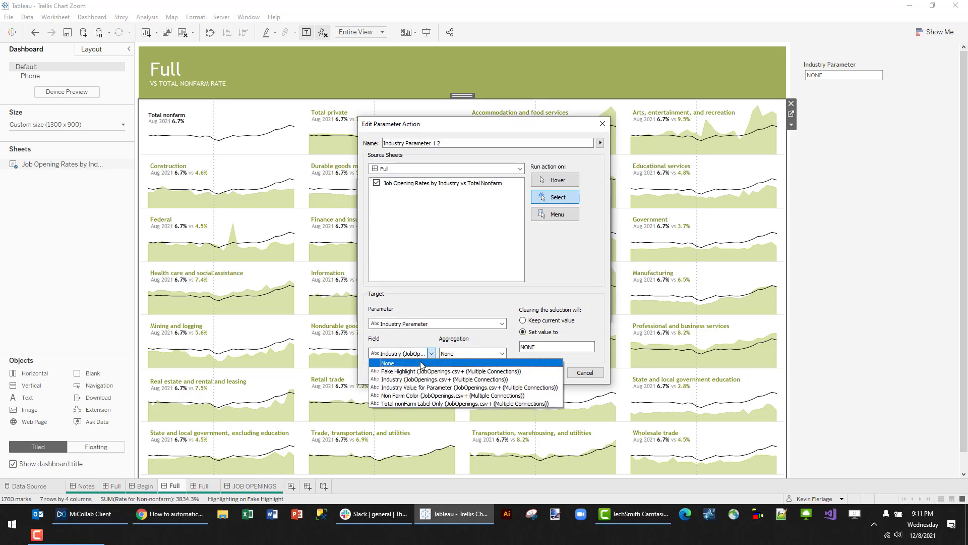
pyautogui.click(563, 252)
pyautogui.click(544, 373)
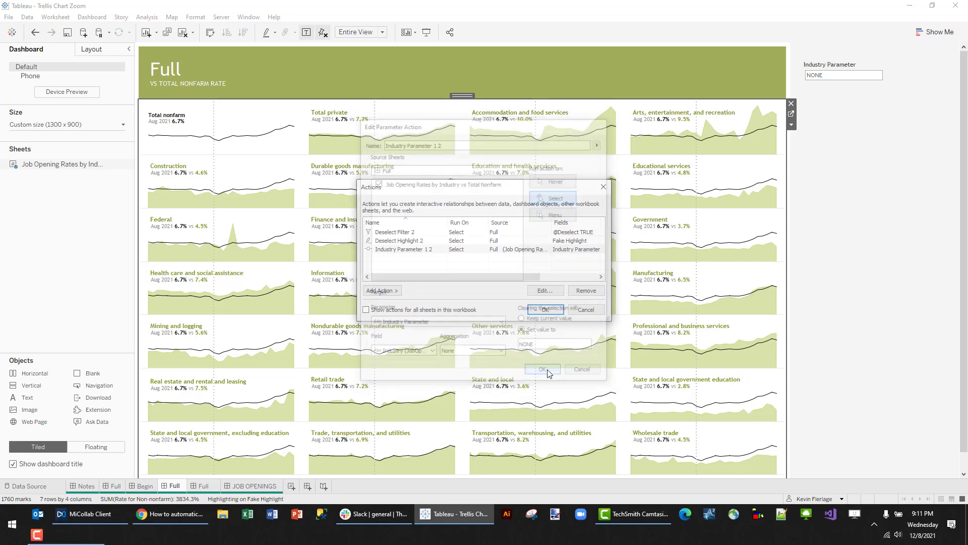
# Step: Close the dashboard actions and zoom in on the Finance and insurance chart to test the parameter action
pyautogui.click(546, 310)
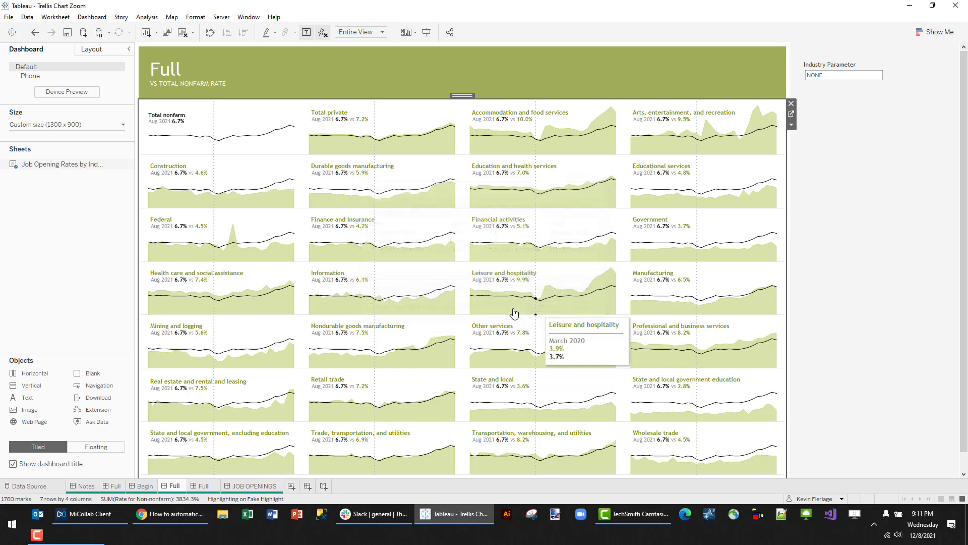
pyautogui.click(423, 265)
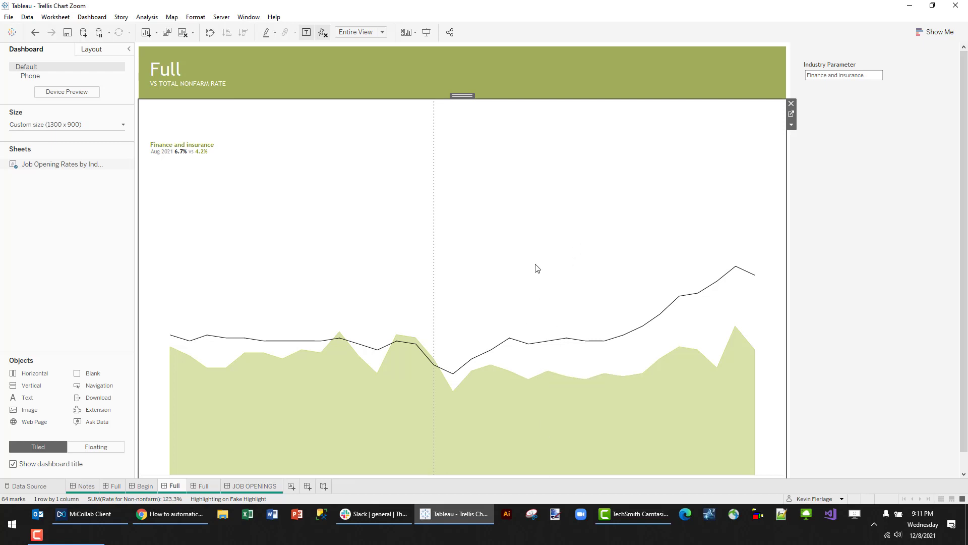
pyautogui.moveTo(531, 398)
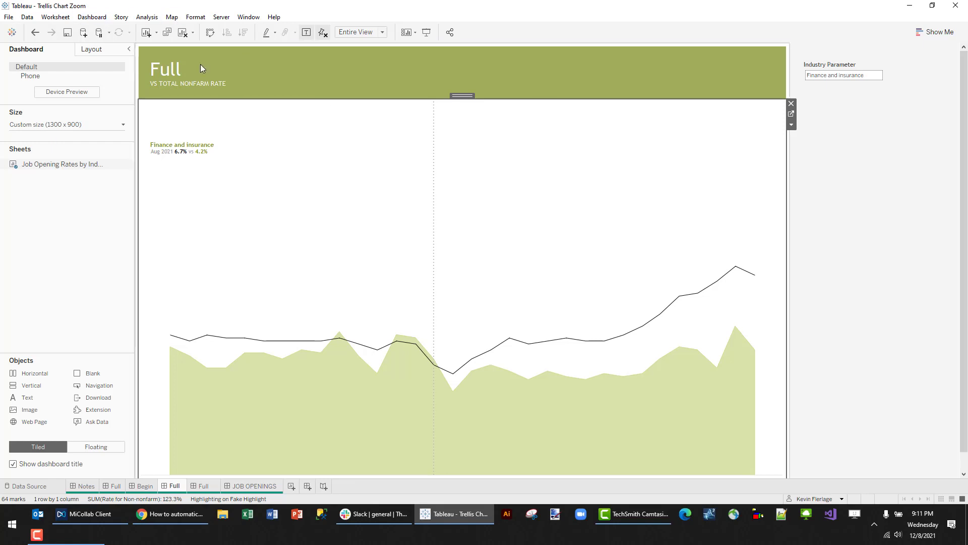
# Step: Reopen the Industry Parameter 1 2 action and review its source field and its setting for clearing the selection
pyautogui.click(92, 17)
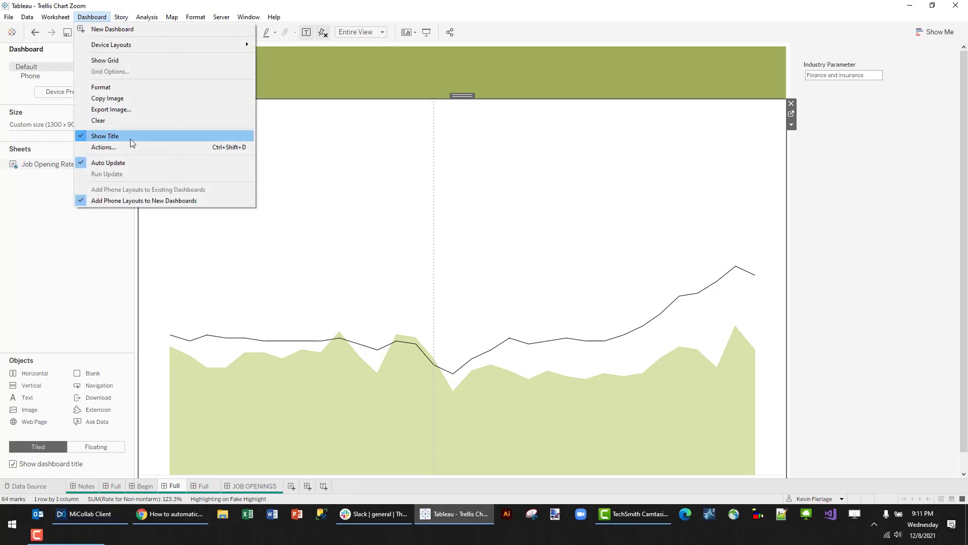
pyautogui.click(275, 210)
pyautogui.click(407, 250)
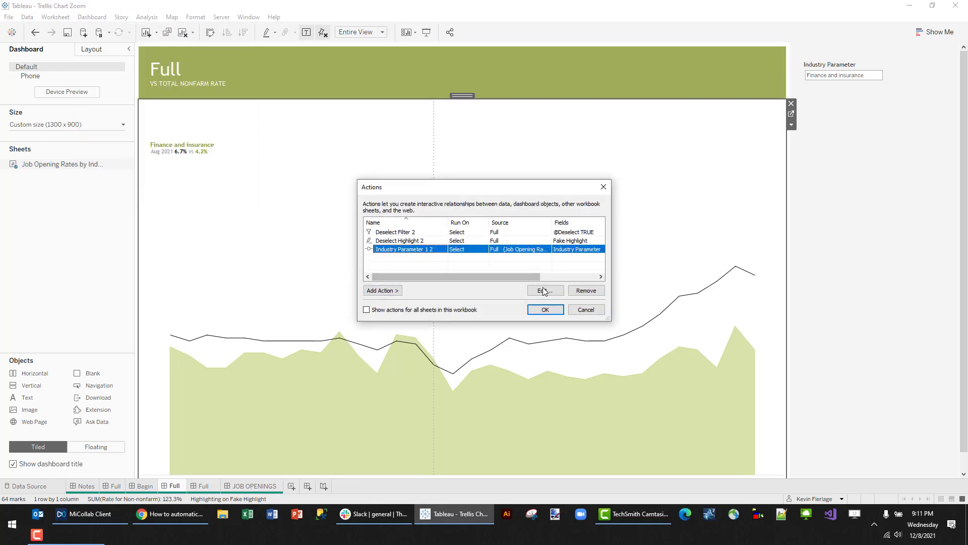
pyautogui.click(543, 290)
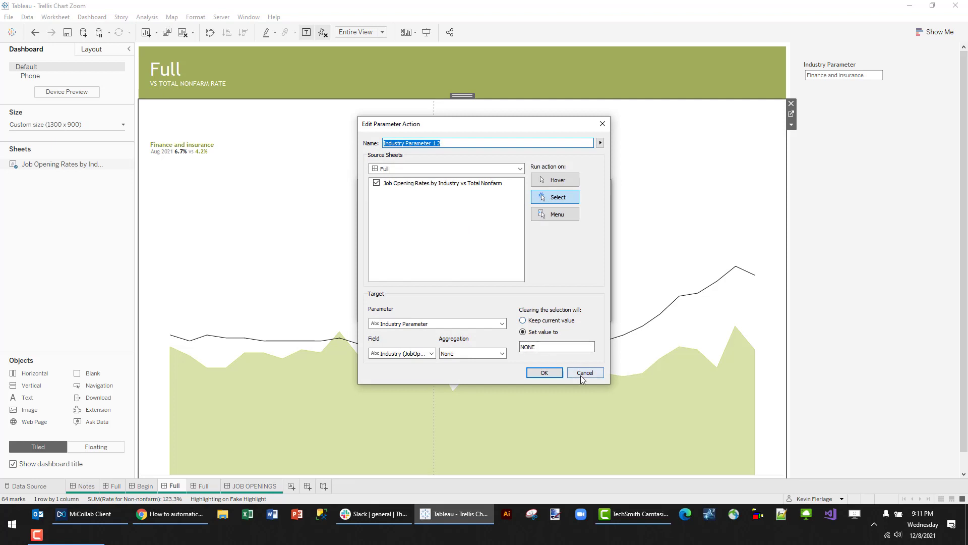
pyautogui.click(544, 373)
pyautogui.click(544, 309)
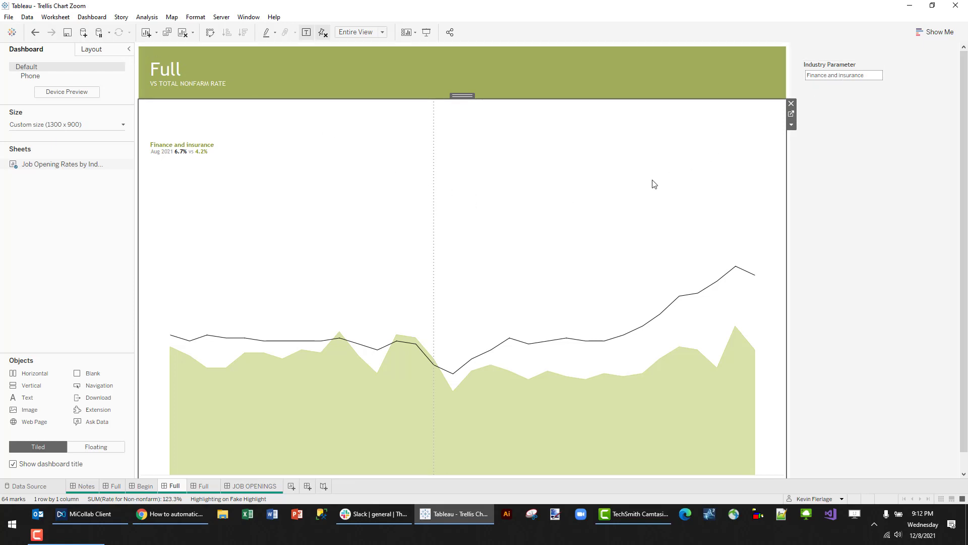
# Step: From the last Full dashboard, go to the job opening rates worksheet and open the Industry Value for Parameter calculation with enlarged text
pyautogui.click(207, 489)
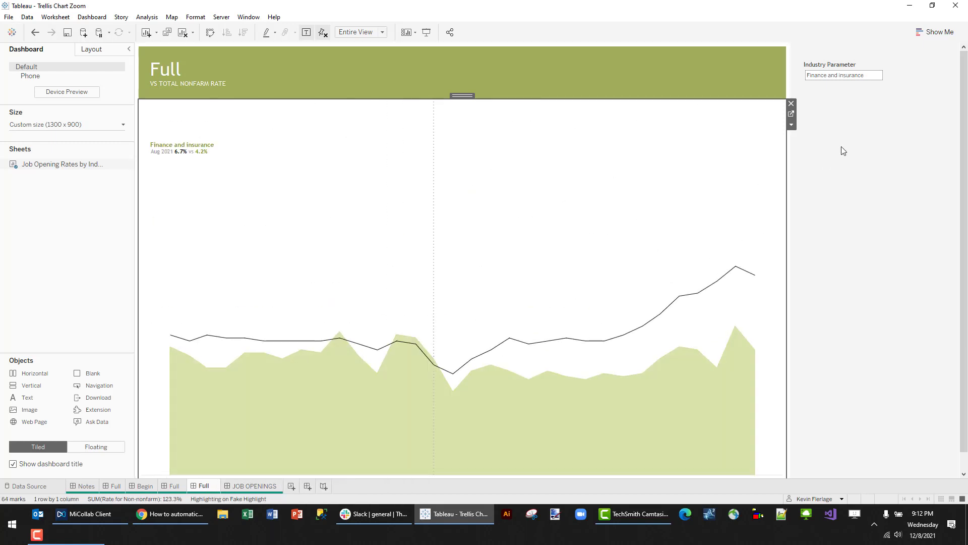
pyautogui.click(791, 115)
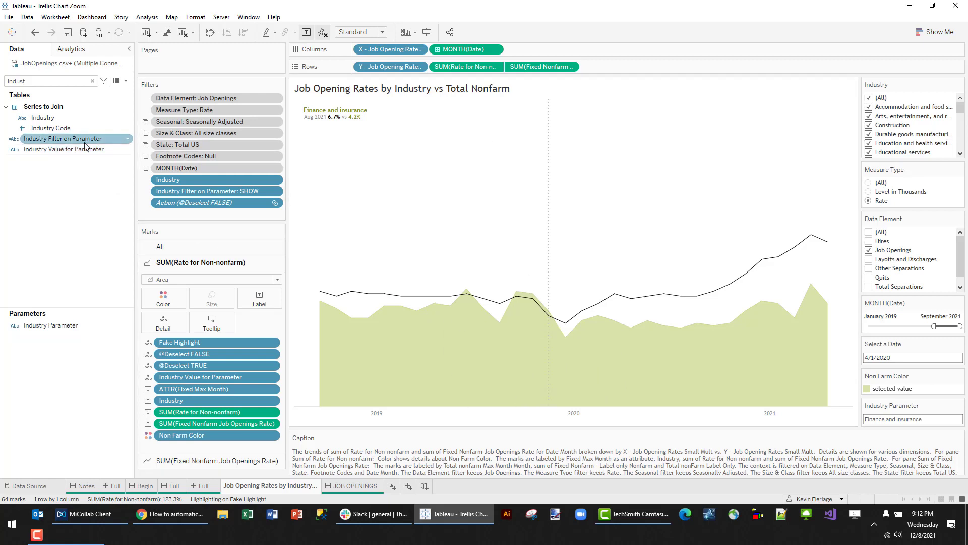
pyautogui.rightClick(71, 150)
pyautogui.click(91, 208)
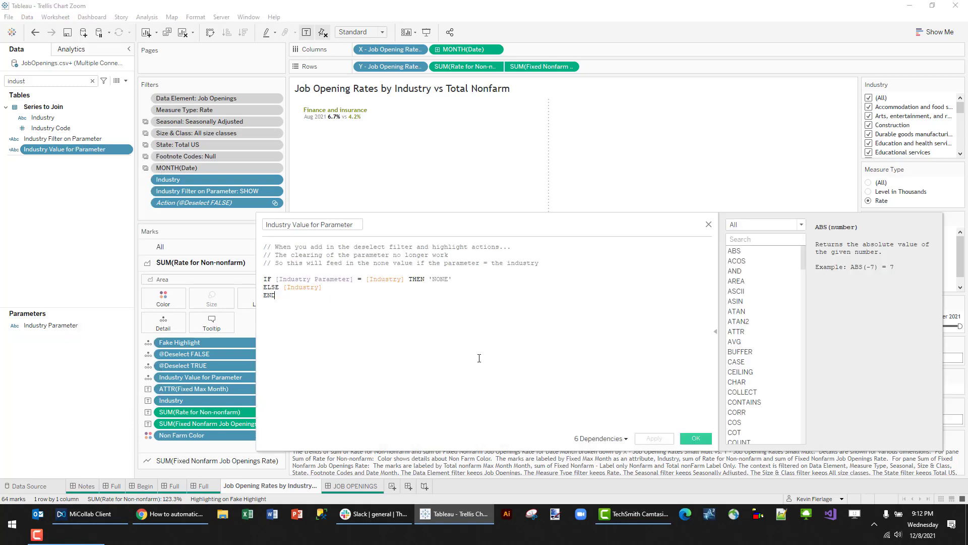
pyautogui.keyDown('ctrl'); pyautogui.scroll(2, 469, 356); pyautogui.keyUp('ctrl')
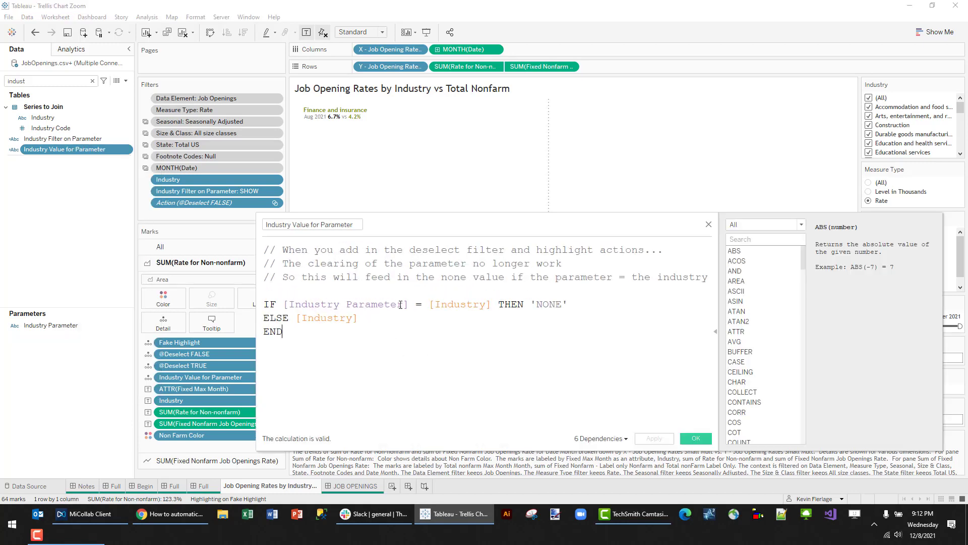
# Step: Read through the calculation's IF condition and ELSE branch comparing Industry Parameter with Industry, then close the editor
pyautogui.moveTo(408, 304); pyautogui.dragTo(283, 304)
pyautogui.click(459, 302)
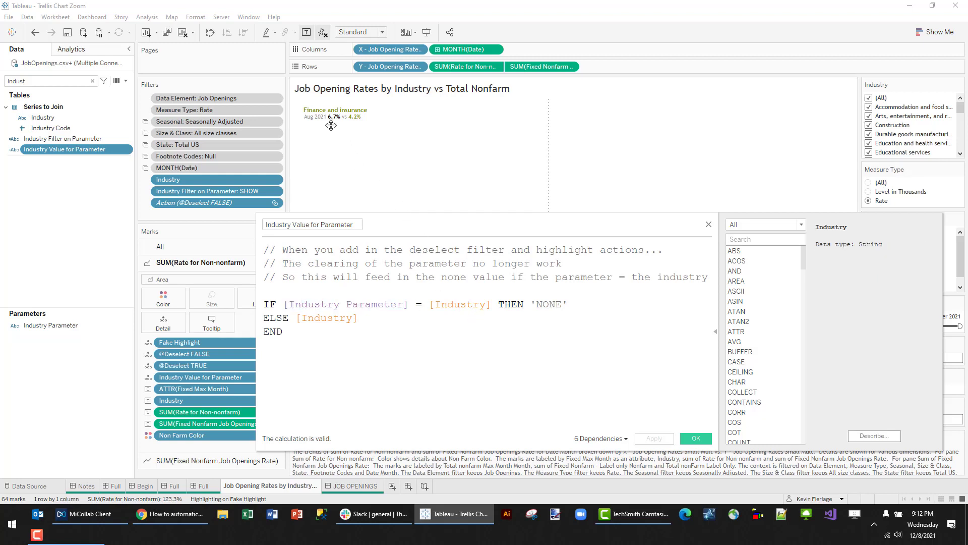
pyautogui.moveTo(311, 115)
pyautogui.moveTo(592, 304); pyautogui.dragTo(206, 298)
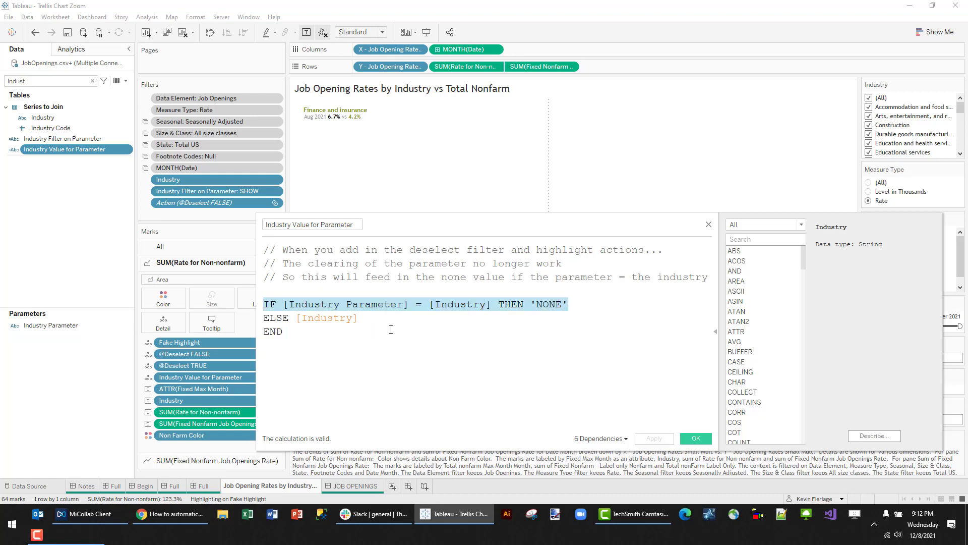
pyautogui.click(332, 320)
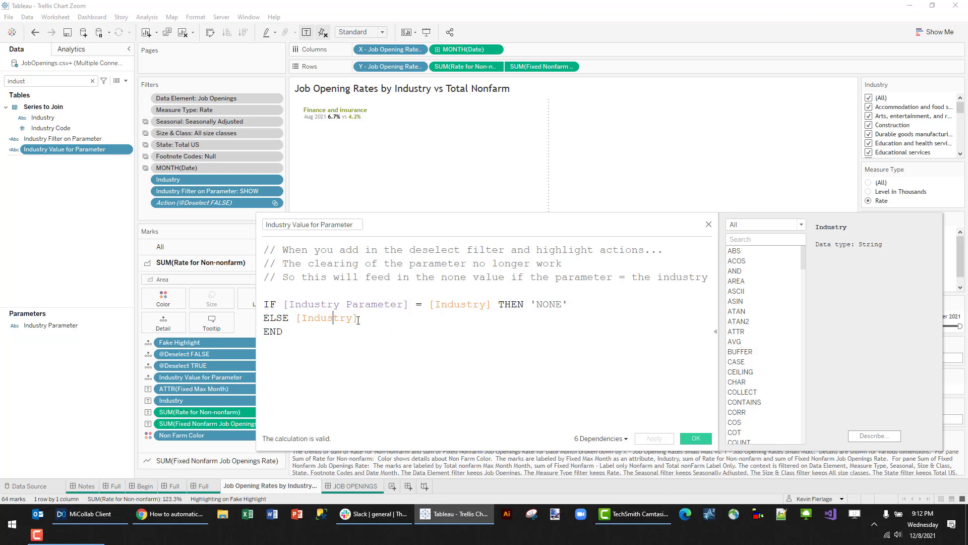
pyautogui.moveTo(358, 321); pyautogui.dragTo(297, 319)
pyautogui.click(387, 357)
pyautogui.click(698, 441)
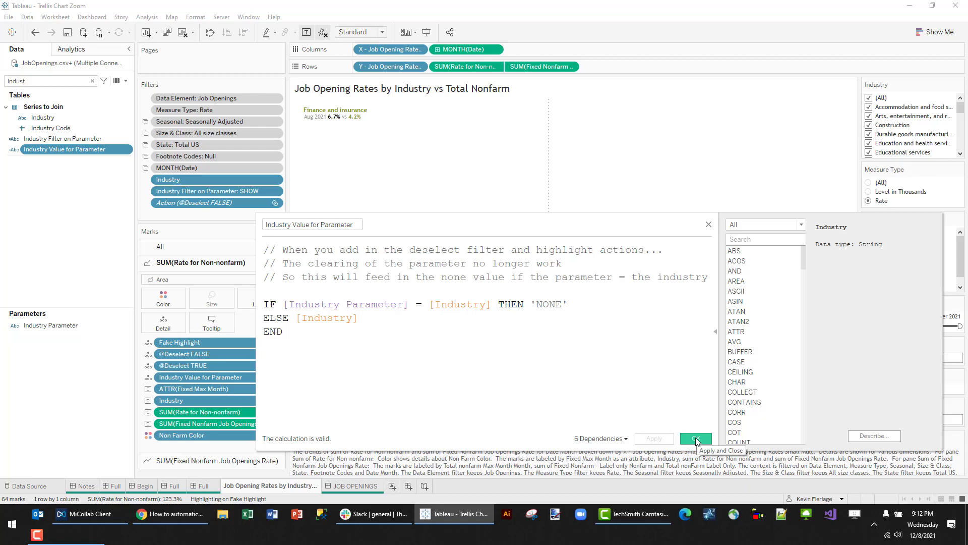
# Step: Return to the last Full dashboard and inspect the Industry Parameter 1 3 action's source fields, keeping Industry Value for Parameter
pyautogui.click(202, 486)
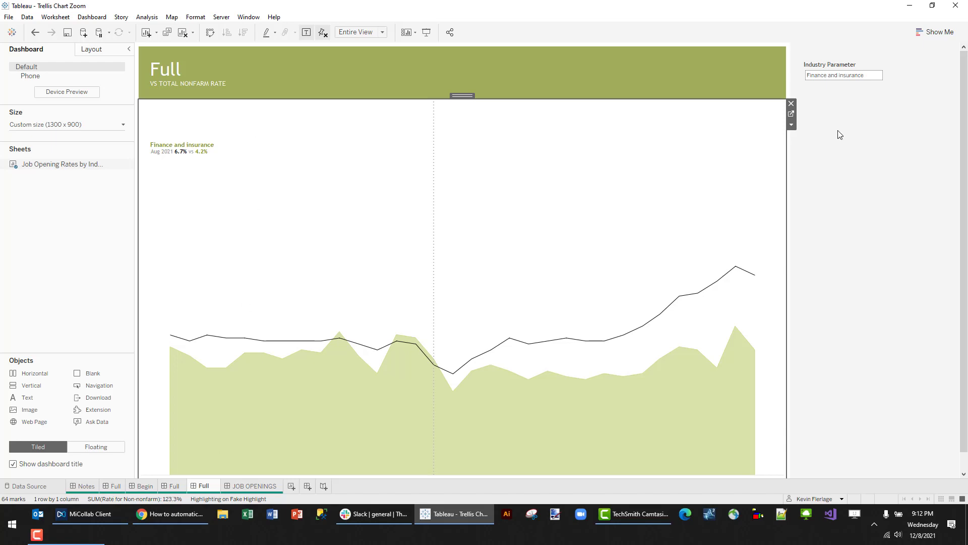
pyautogui.click(791, 114)
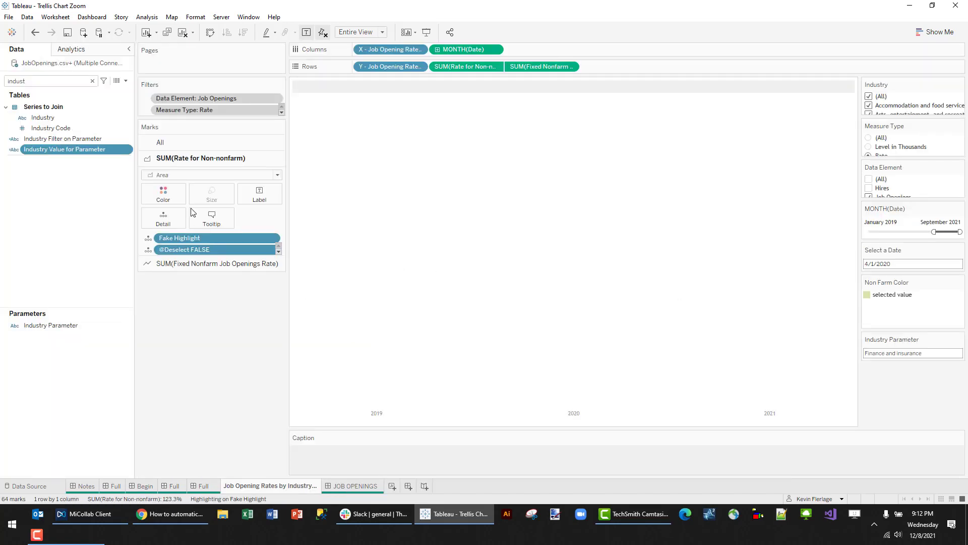
pyautogui.click(204, 489)
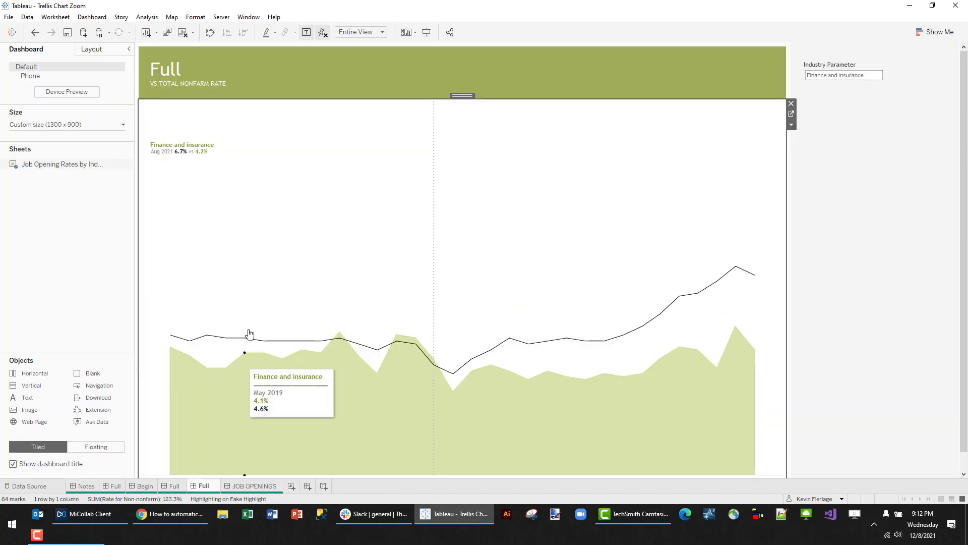
pyautogui.click(92, 17)
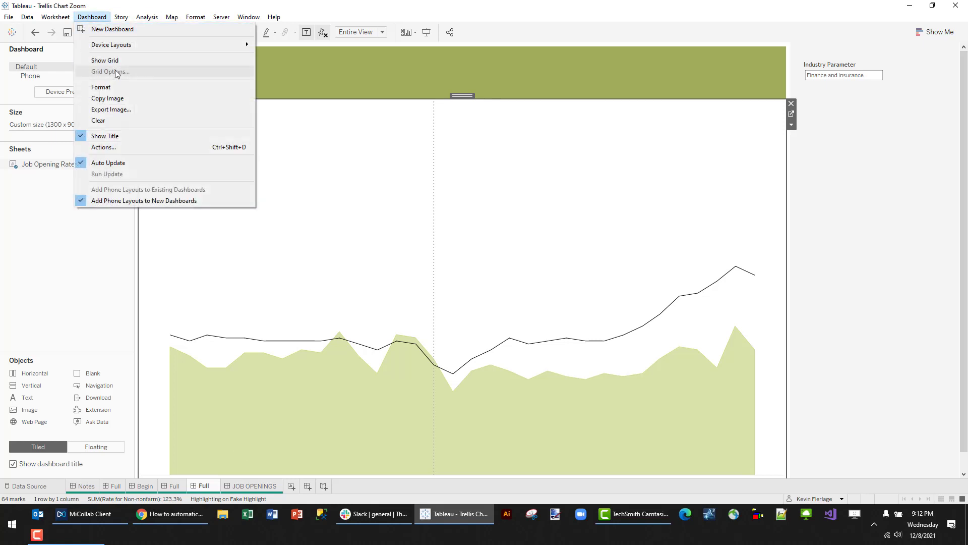
pyautogui.click(116, 148)
pyautogui.click(410, 251)
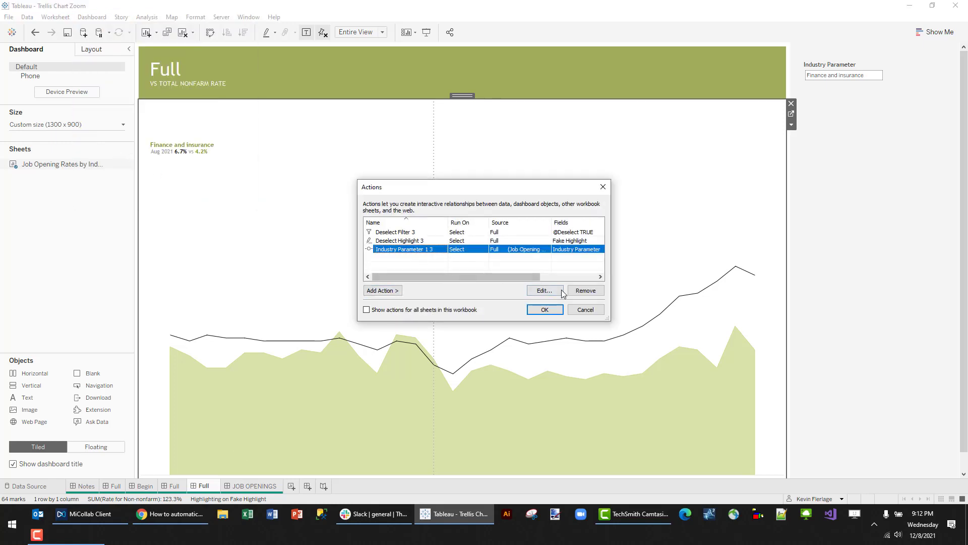
pyautogui.click(545, 290)
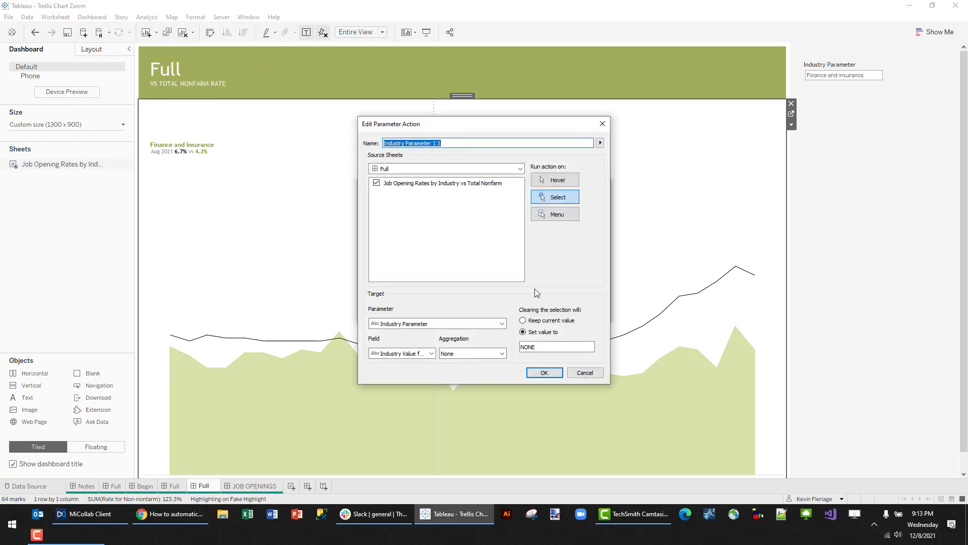
pyautogui.click(432, 354)
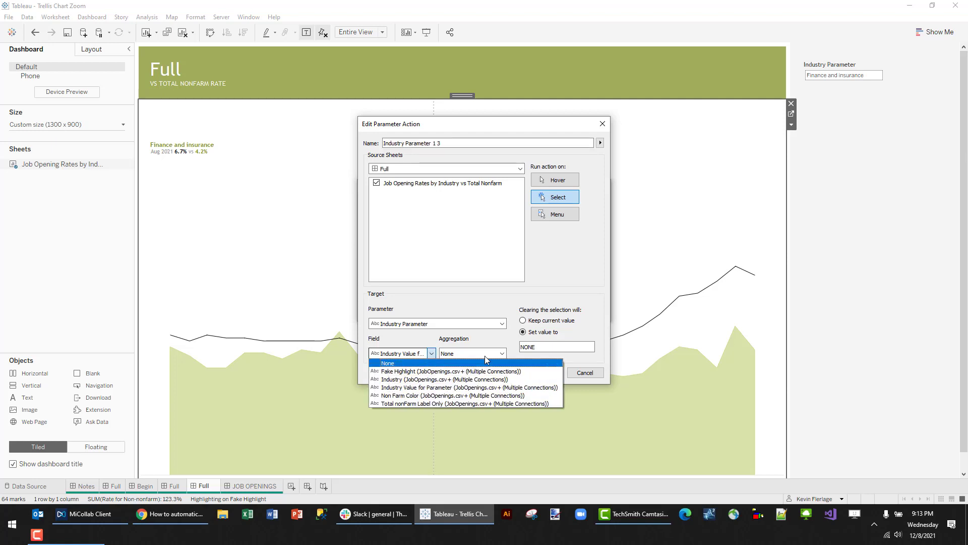
pyautogui.click(580, 262)
pyautogui.click(537, 374)
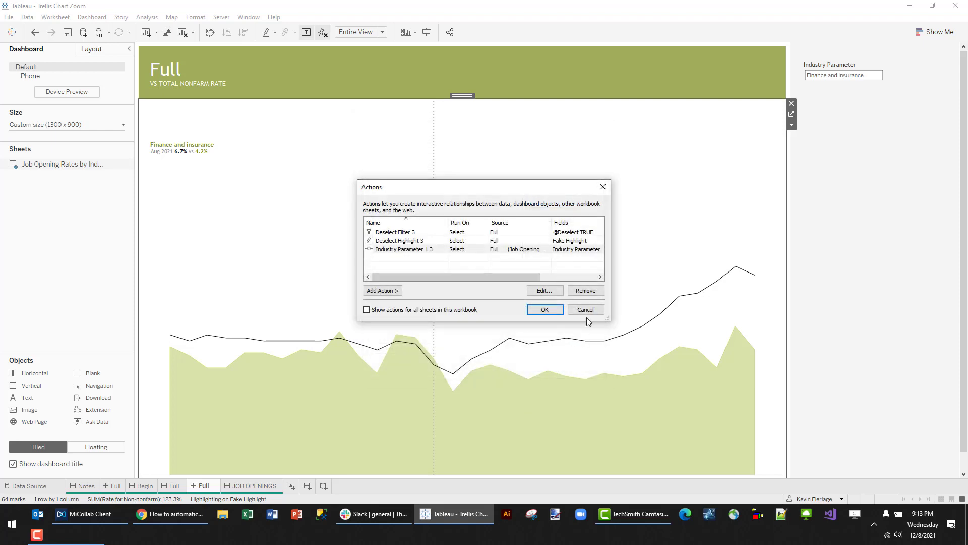
pyautogui.click(546, 312)
# Step: Return to the full trellis and test zooming in and out on the Health care and social assistance, Government and Federal charts
pyautogui.click(583, 378)
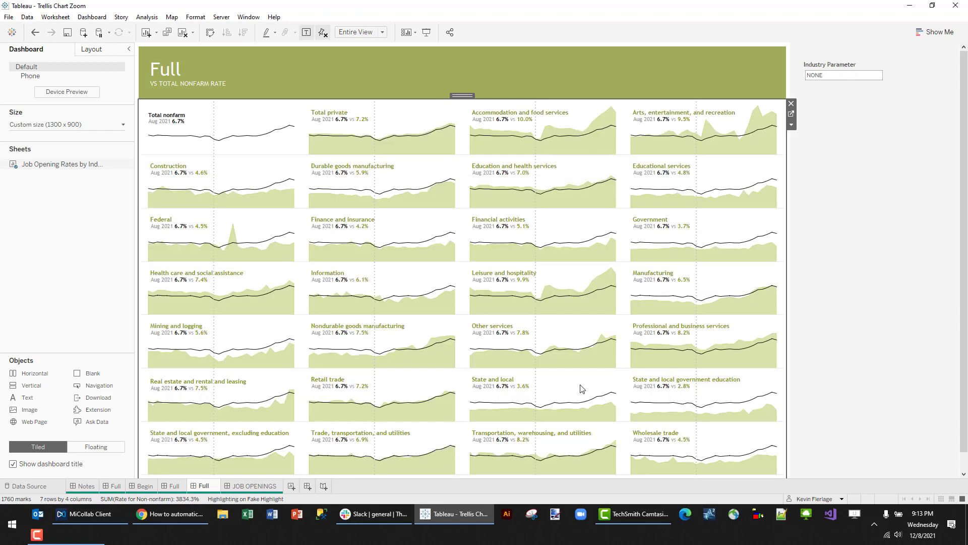
pyautogui.click(288, 313)
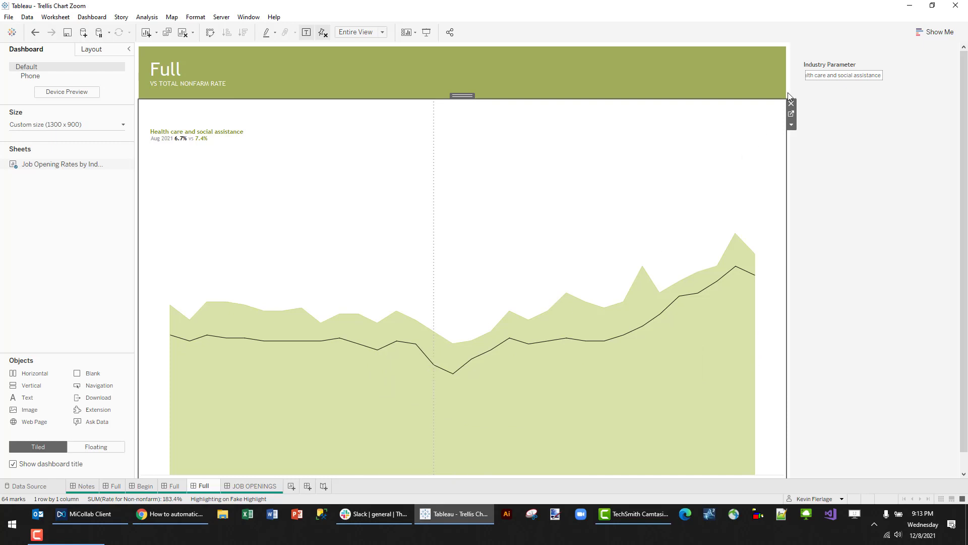
pyautogui.click(639, 294)
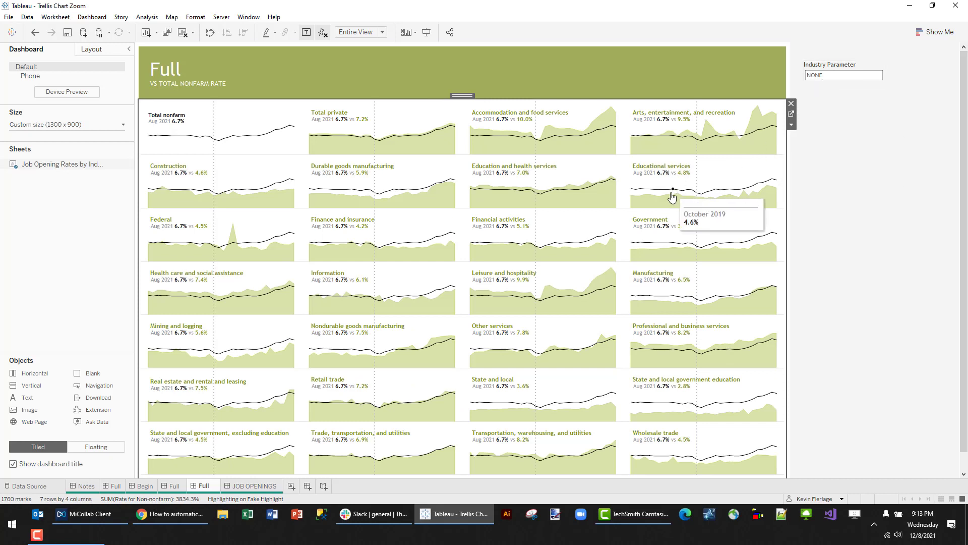
pyautogui.moveTo(654, 261)
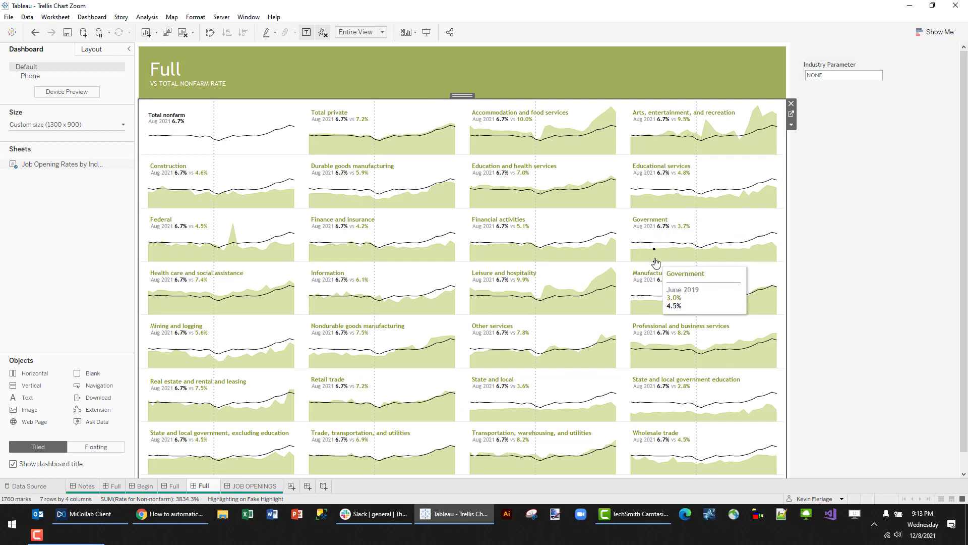
pyautogui.click(655, 262)
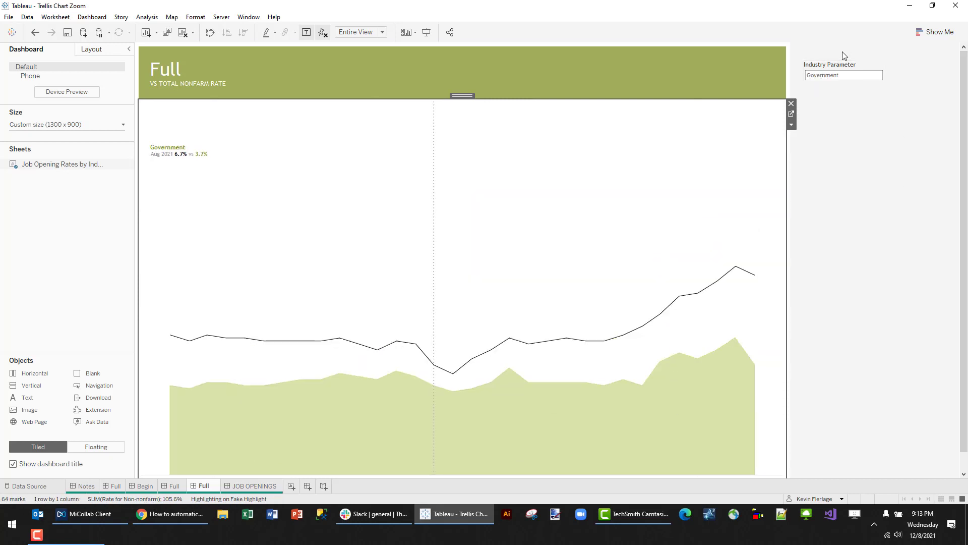
pyautogui.click(677, 371)
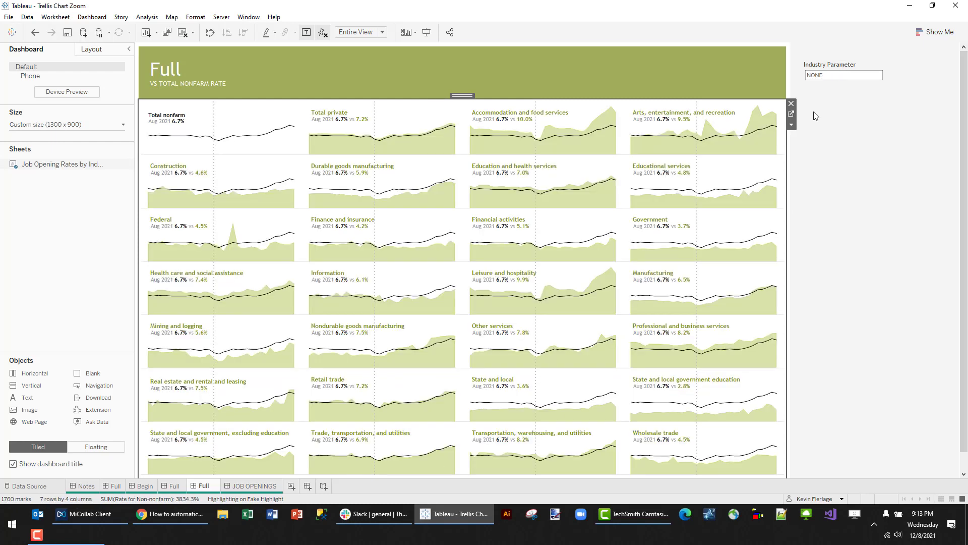
pyautogui.moveTo(277, 259)
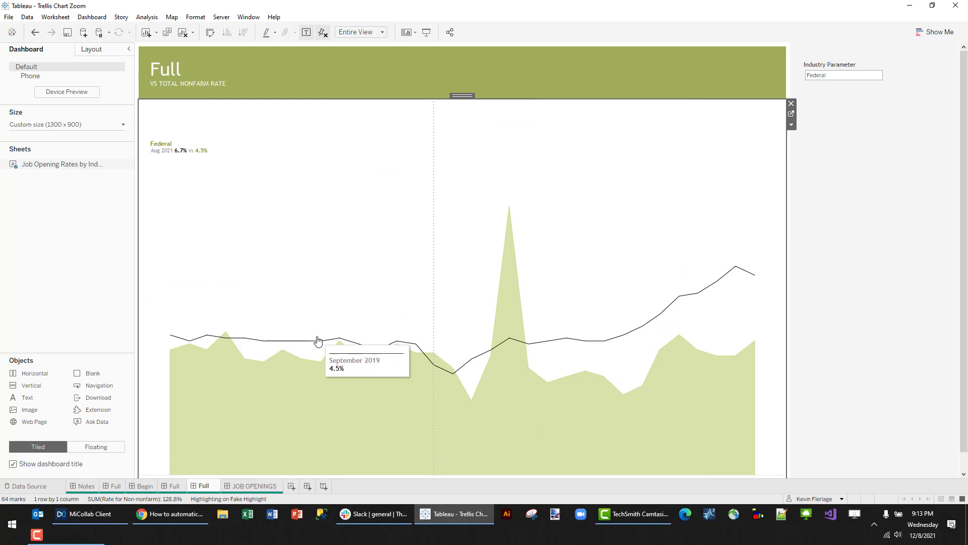
pyautogui.click(583, 401)
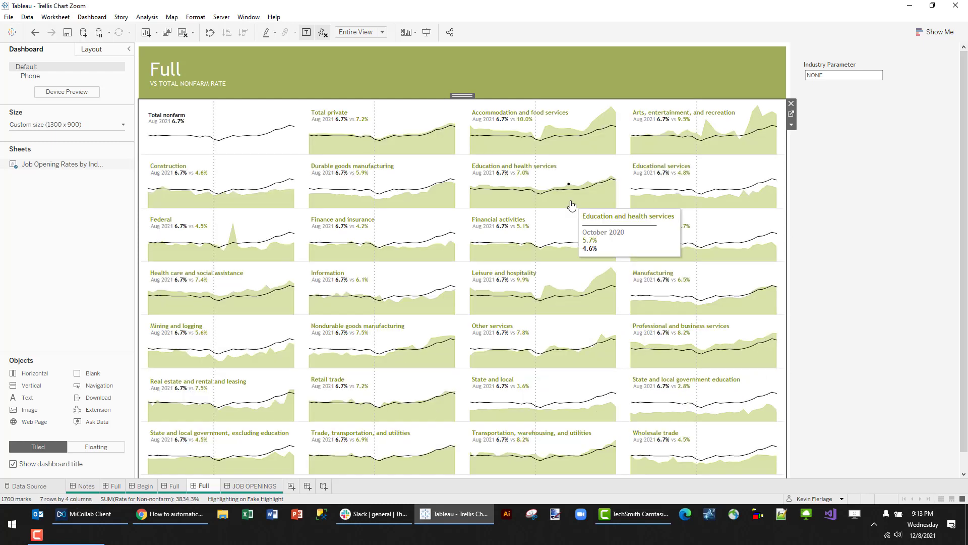